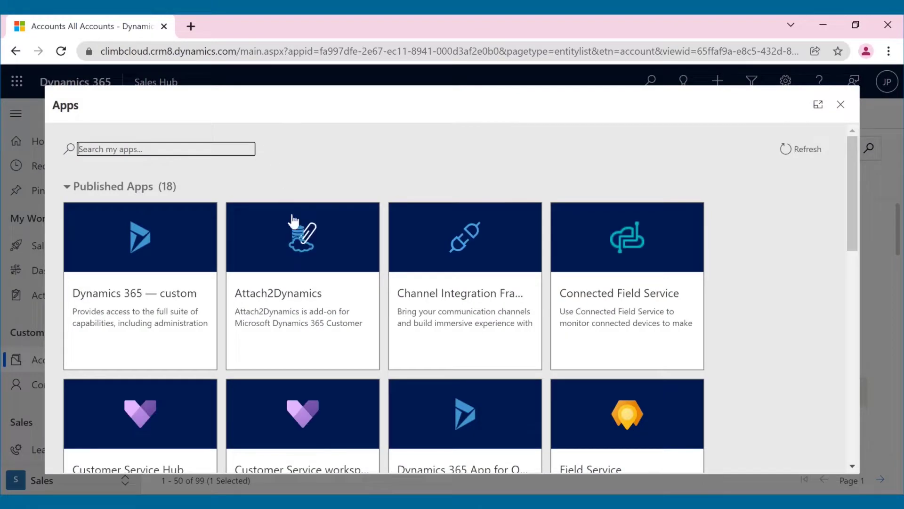
# - Launch the Attach2Dynamics app from the Dynamics 365 Apps dialog
pyautogui.click(304, 278)
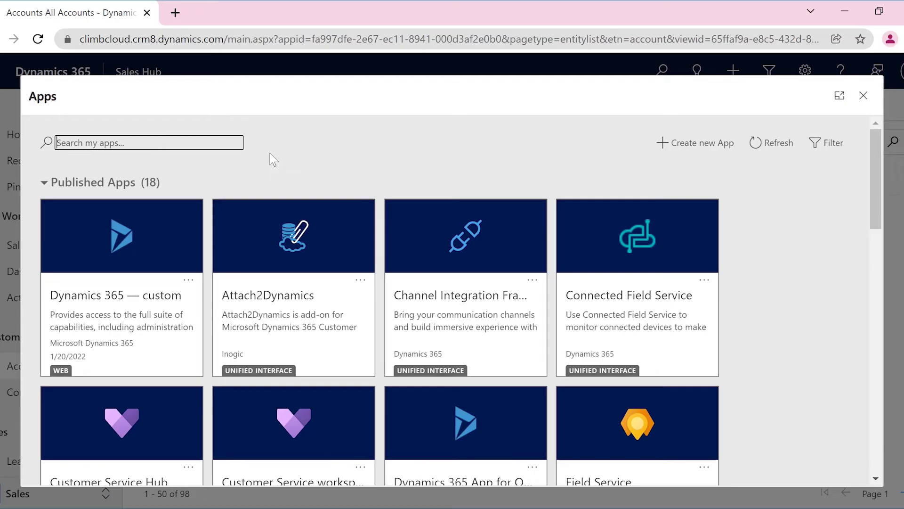
# - Start a new bulk migration job for Notes using the Sales_SharePoint connector
pyautogui.click(289, 264)
pyautogui.click(70, 325)
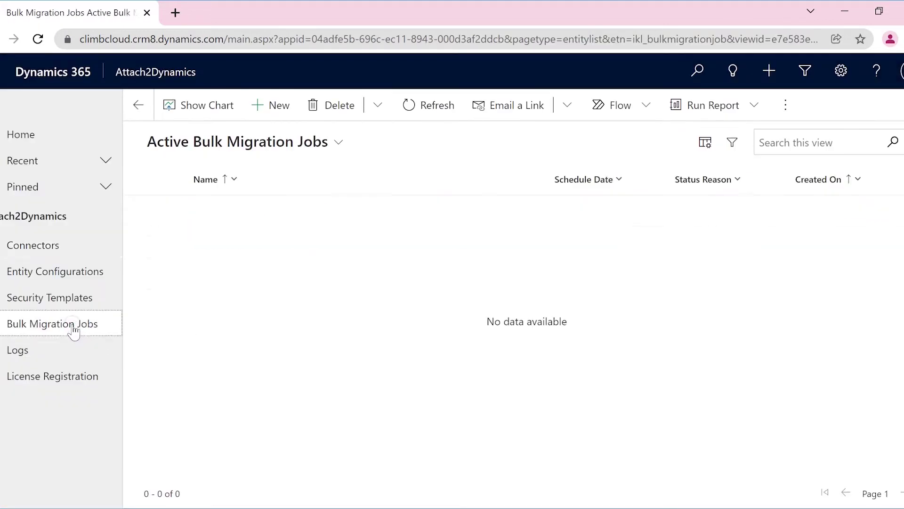
pyautogui.click(261, 104)
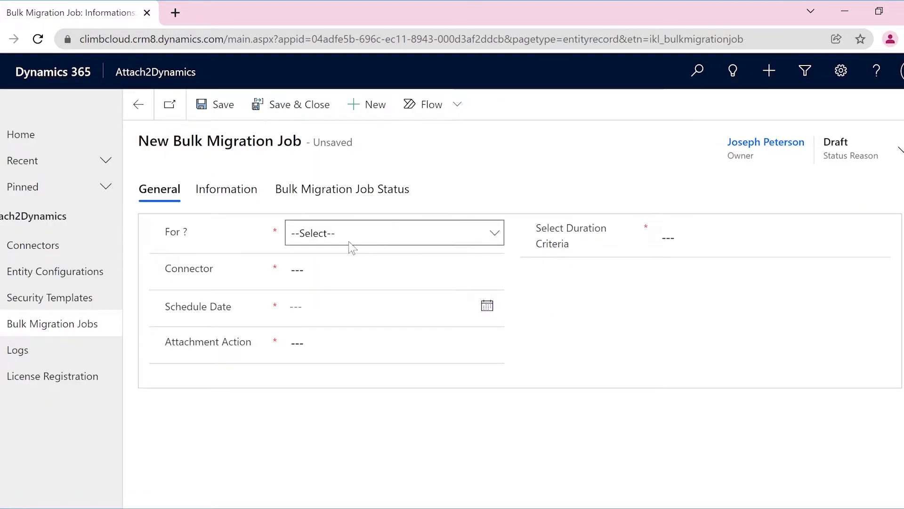
pyautogui.click(350, 232)
pyautogui.click(394, 265)
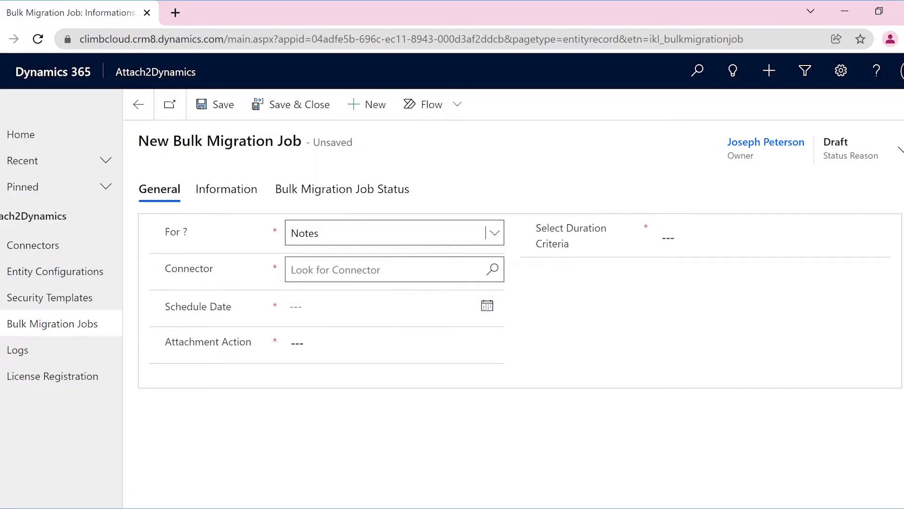
pyautogui.click(356, 272)
pyautogui.click(347, 320)
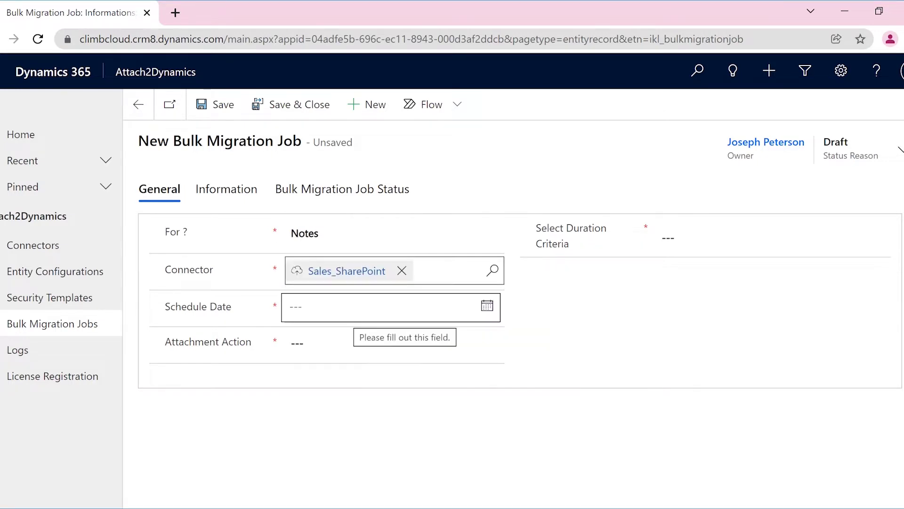
# - Schedule the job for 1/20/2022 at 10:30 PM
pyautogui.hotkey('alt', 'Down')
pyautogui.press('Return')
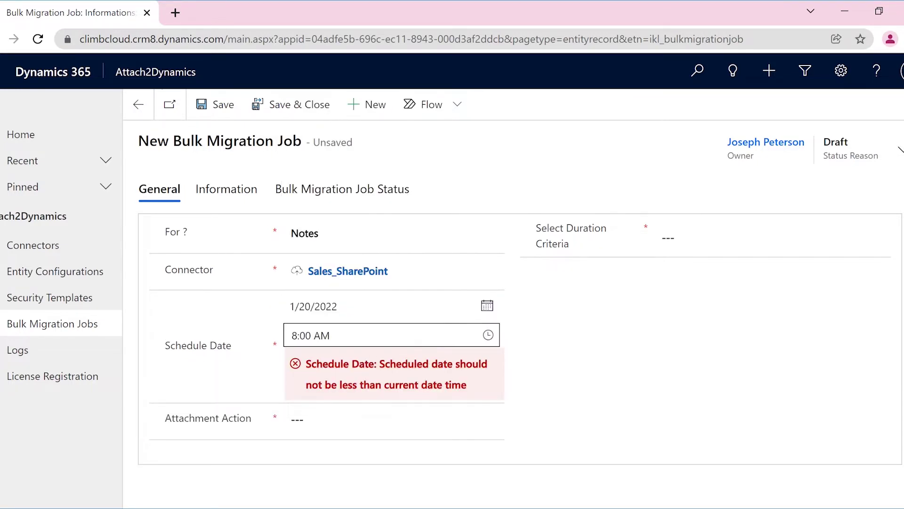
pyautogui.click(488, 335)
pyautogui.click(316, 262)
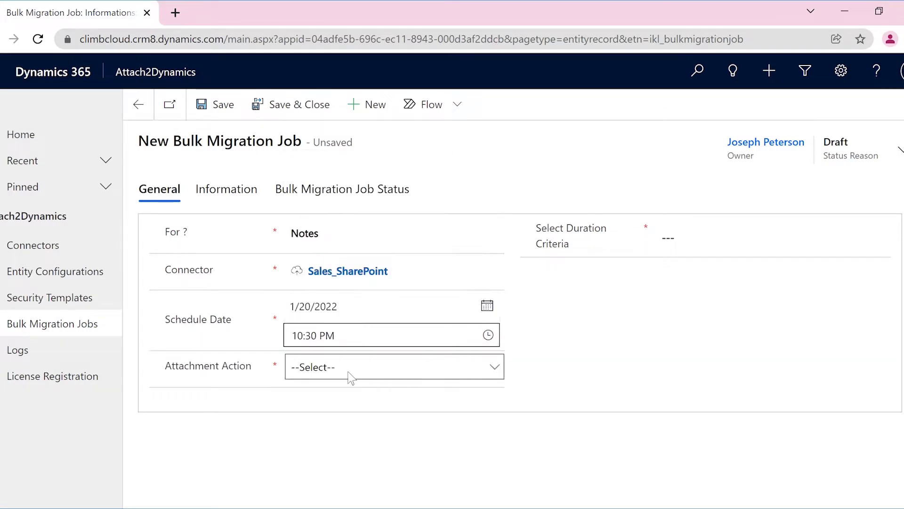
# - Set the action to Move, limit it to the last 5 months, and save the job
pyautogui.click(346, 366)
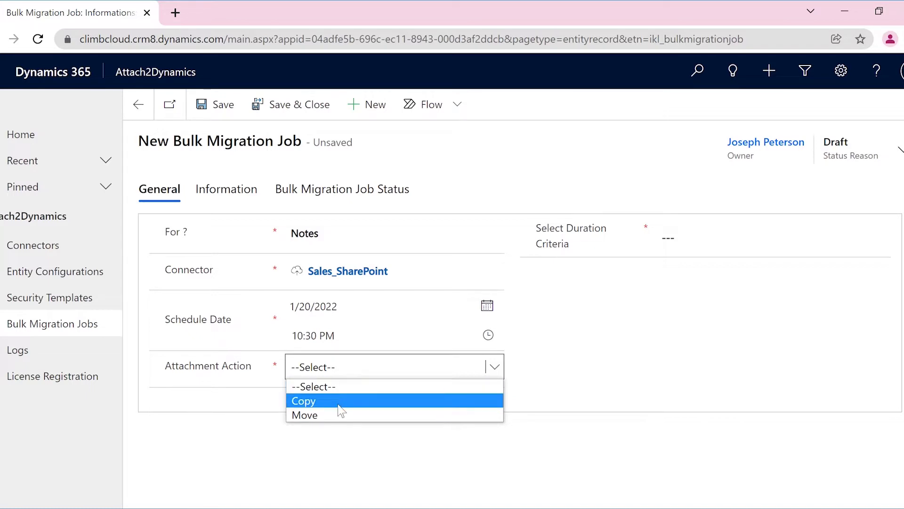
pyautogui.click(341, 416)
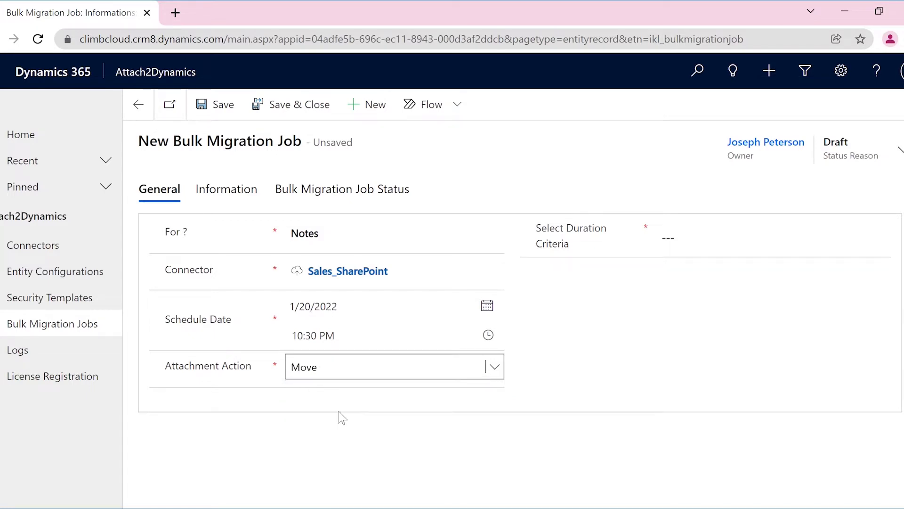
pyautogui.click(699, 239)
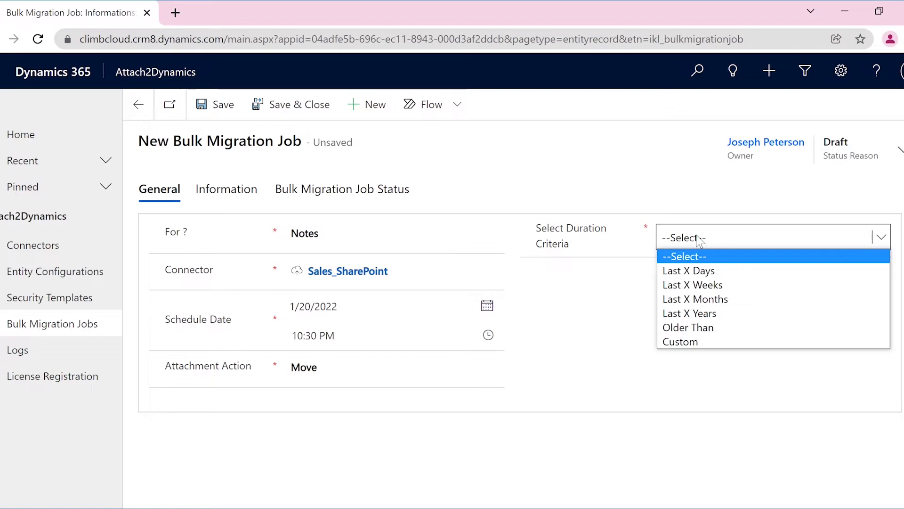
pyautogui.click(707, 299)
pyautogui.click(713, 273)
pyautogui.write('5')
pyautogui.click(278, 105)
# - Open the Notes - Older Than job from the Bulk Migration Job Summary view
pyautogui.click(338, 148)
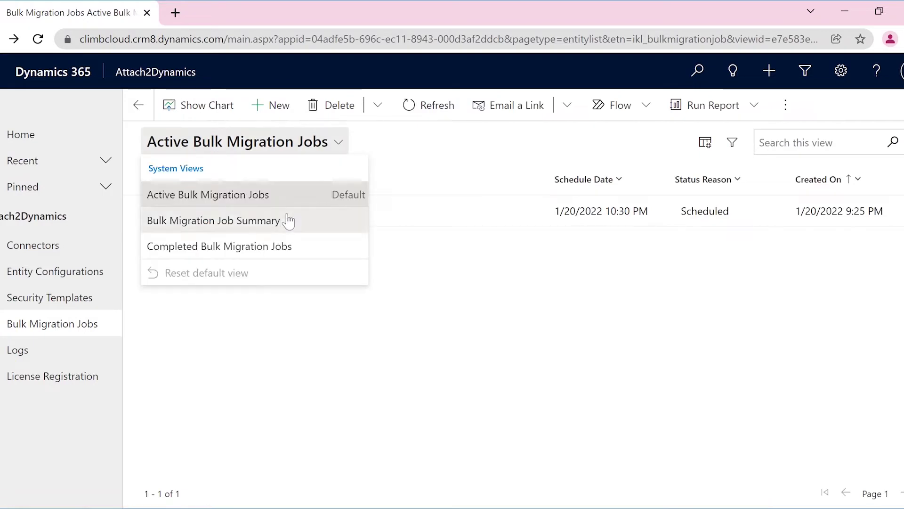
pyautogui.click(288, 220)
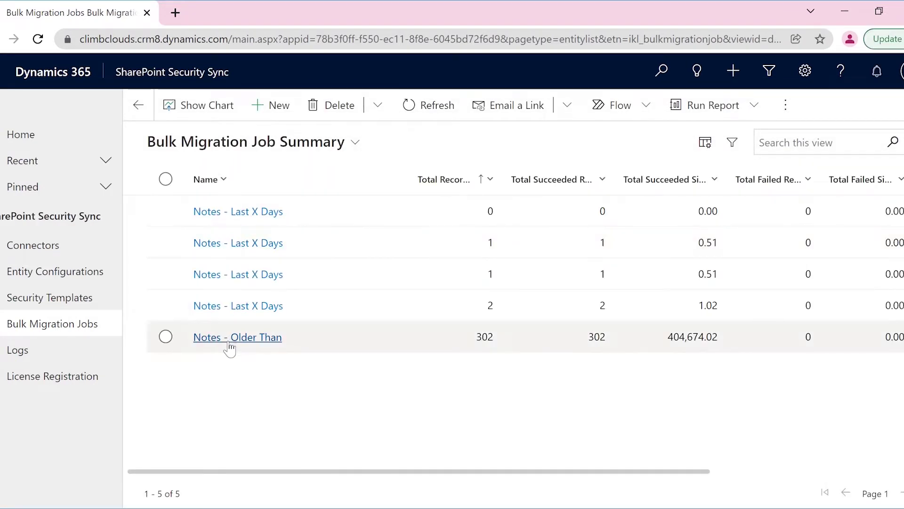
pyautogui.click(229, 340)
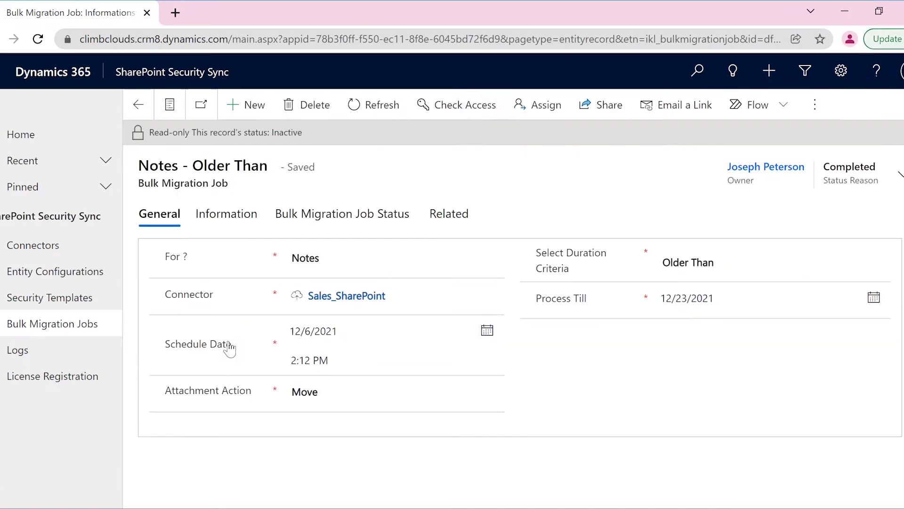
# - Review the job's processing totals and per-file status records, then view the SharePoint Account library
pyautogui.click(222, 223)
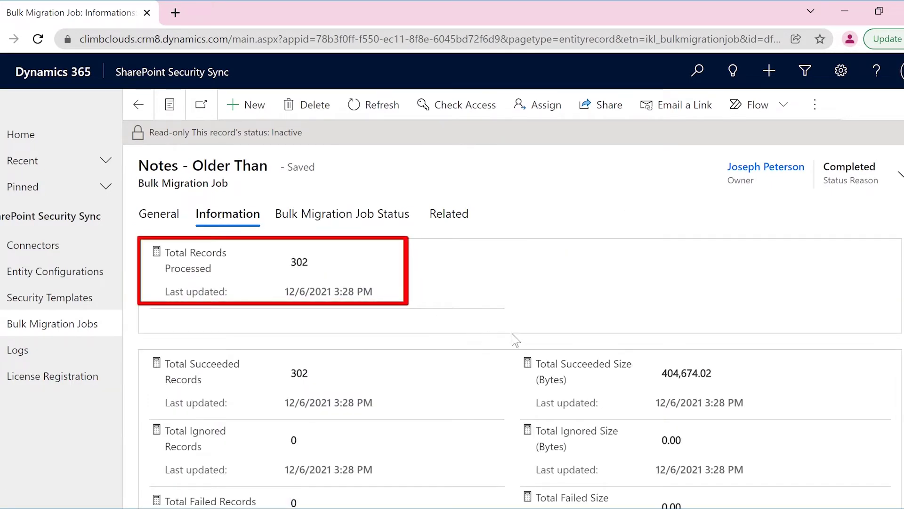
pyautogui.scroll(-2, 507, 332)
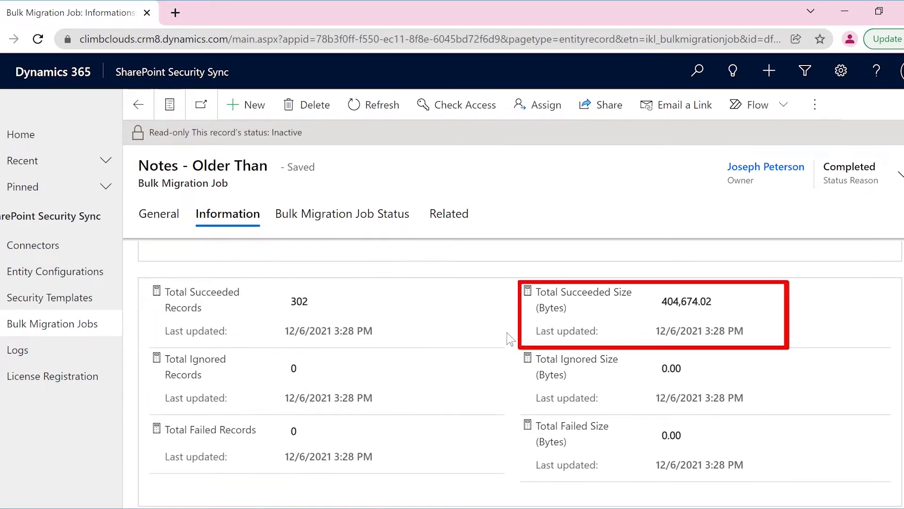
pyautogui.scroll(2, 274, 334)
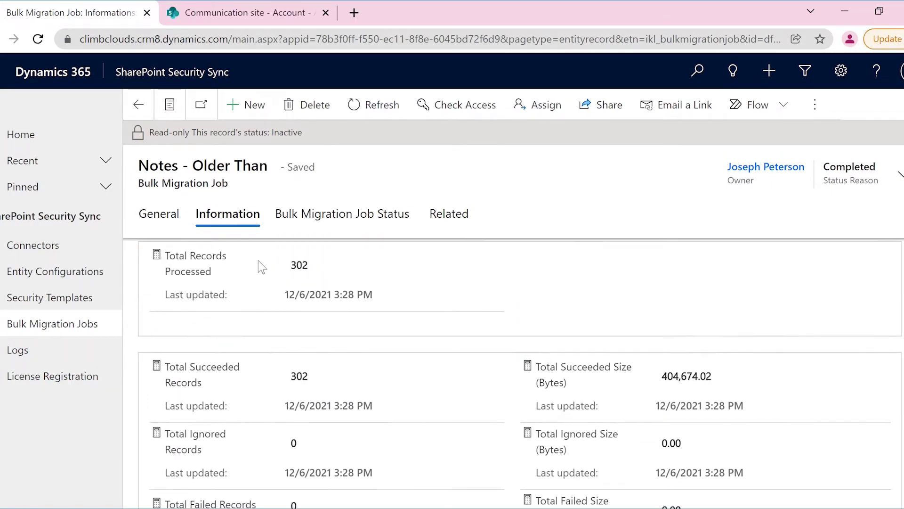
pyautogui.click(304, 225)
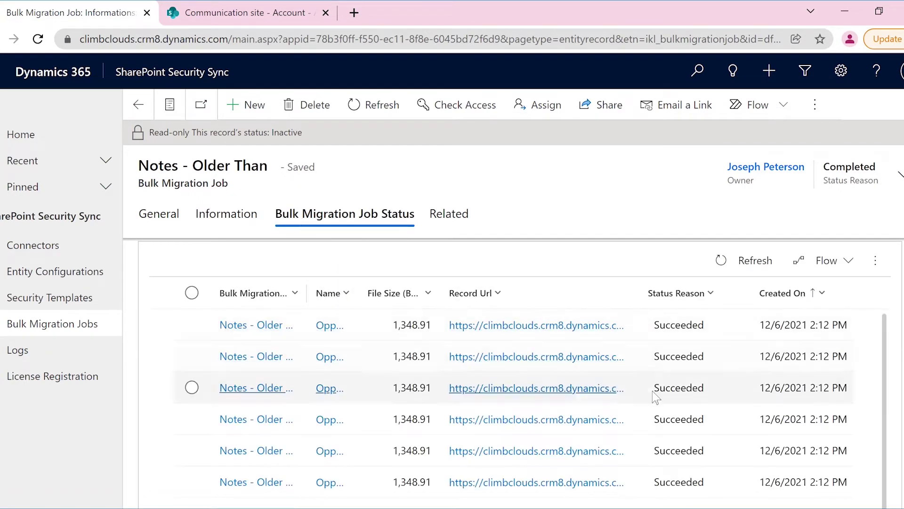
pyautogui.click(238, 13)
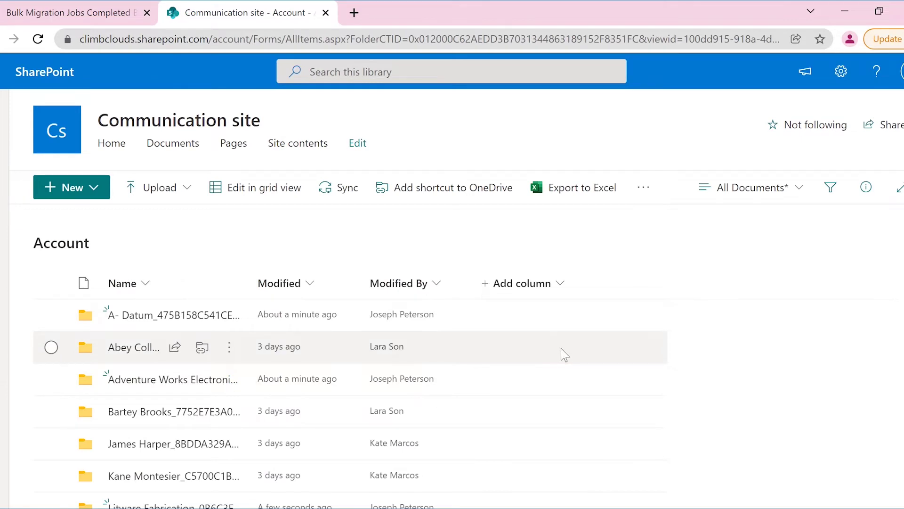
pyautogui.scroll(-2, 561, 348)
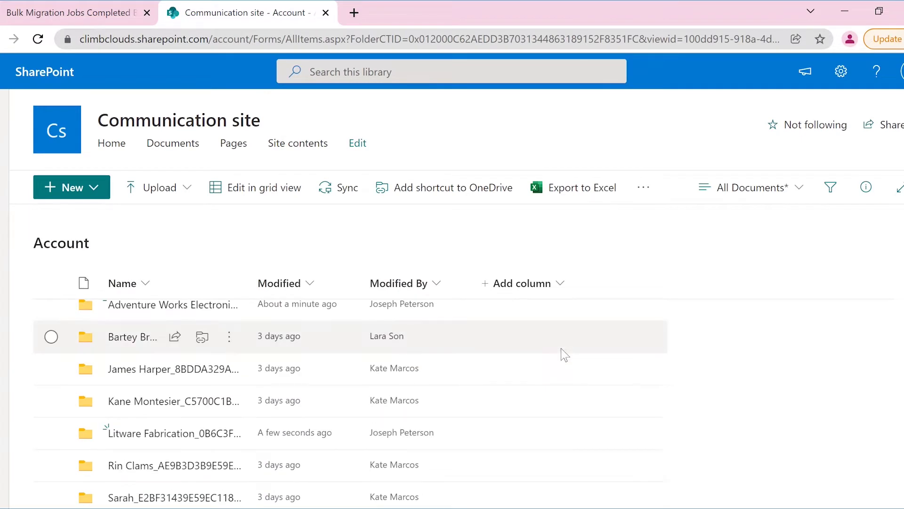
pyautogui.scroll(2, 561, 348)
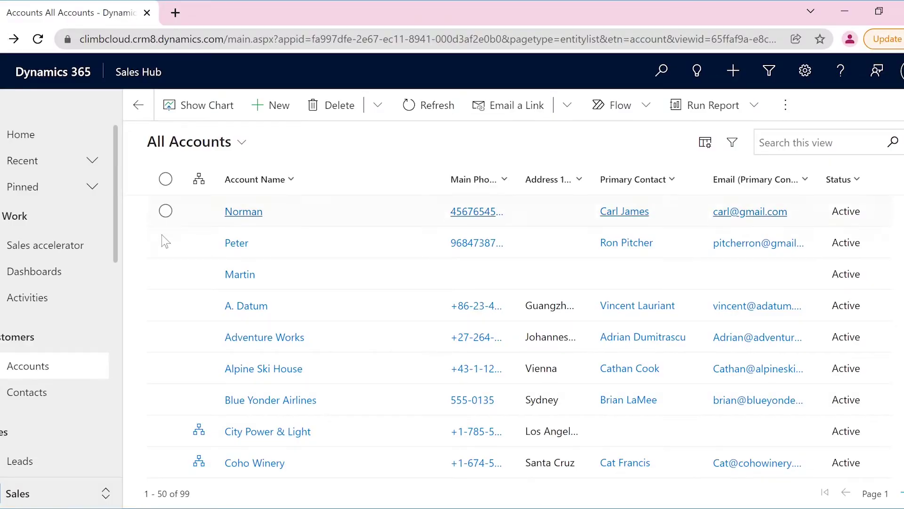
# - Post a note with Updated Client Requirements.docx attached to the Blue Yonder Airlines timeline
pyautogui.click(237, 400)
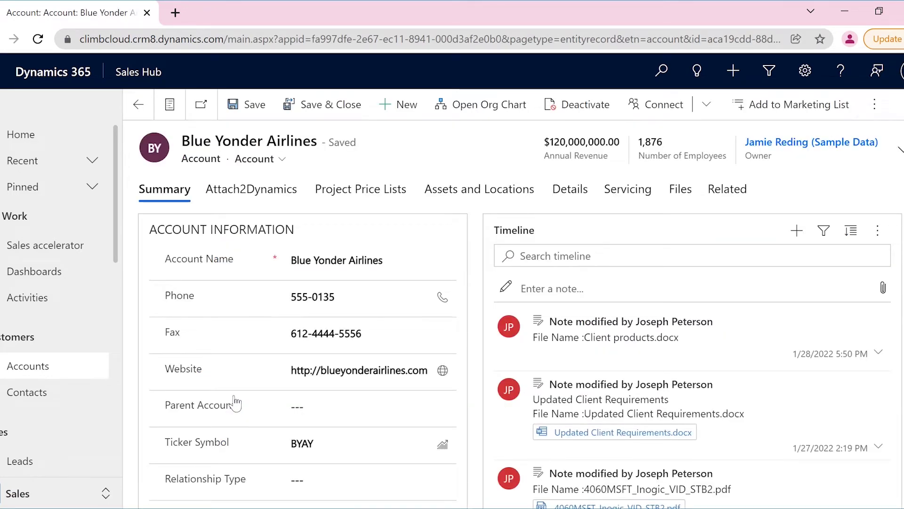
pyautogui.click(510, 288)
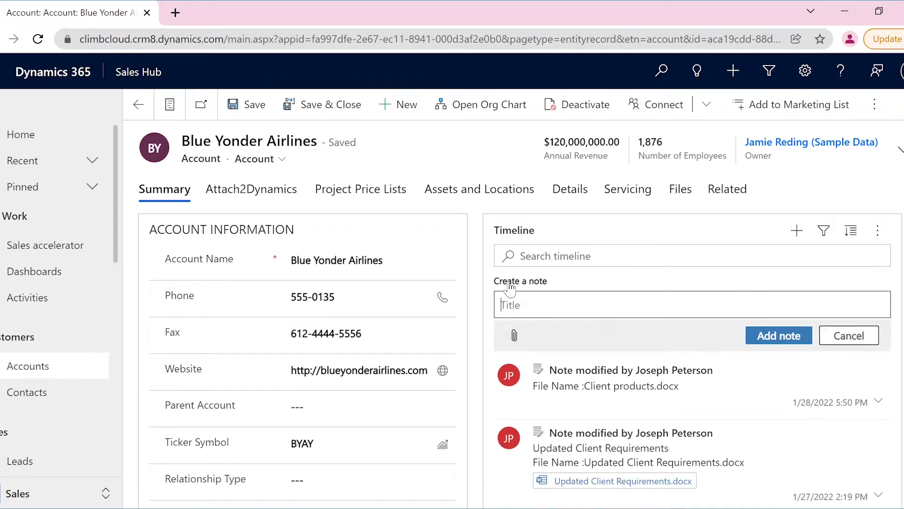
pyautogui.click(512, 437)
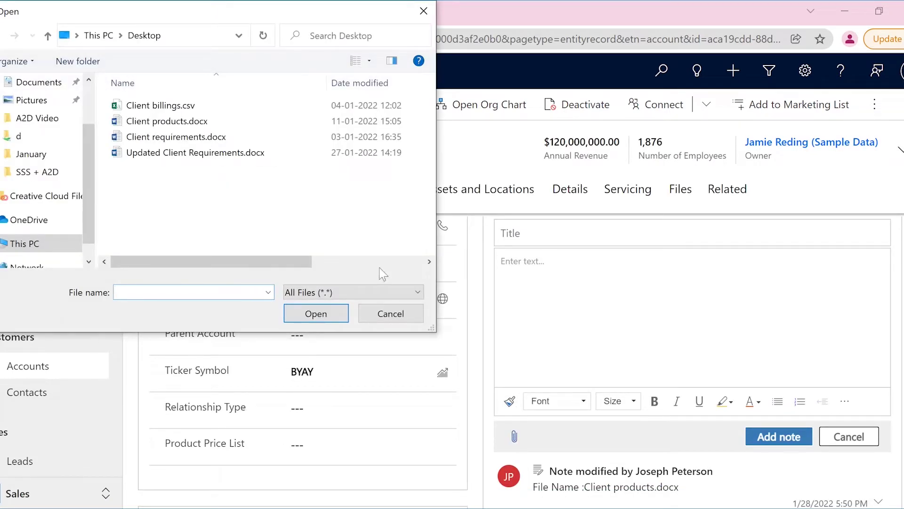
pyautogui.click(276, 156)
pyautogui.click(323, 319)
pyautogui.click(769, 461)
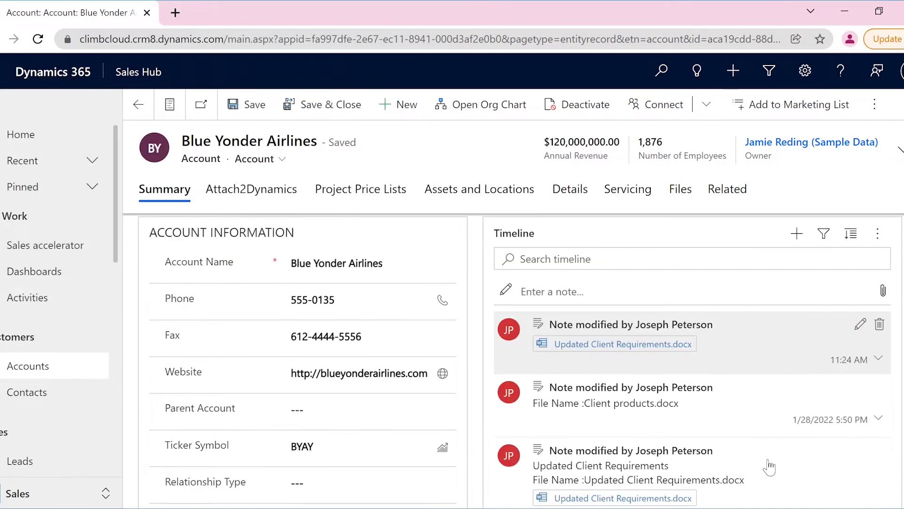
# - Refresh the timeline and expand the newest note to reveal its file link
pyautogui.click(875, 234)
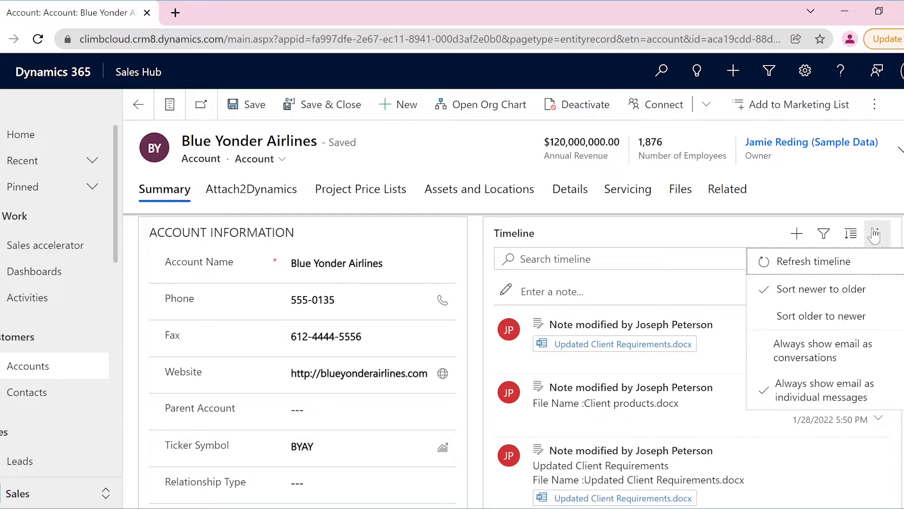
pyautogui.click(843, 260)
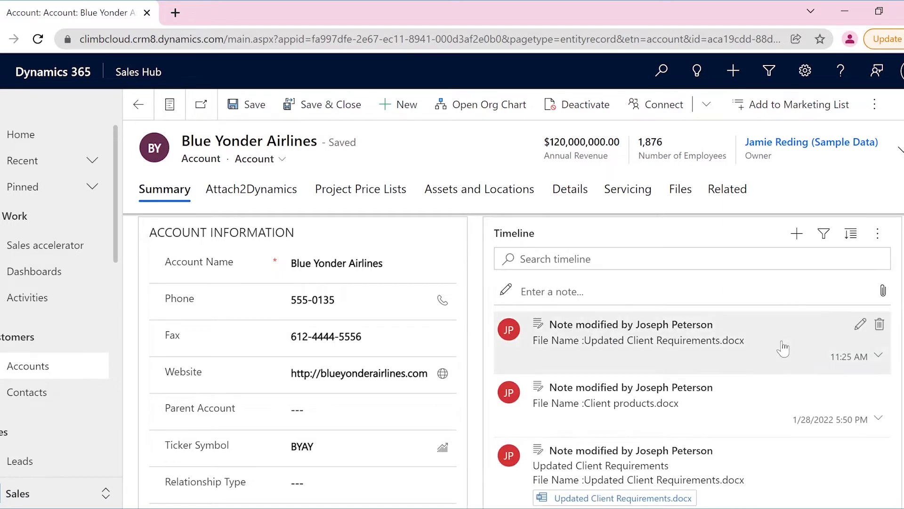
pyautogui.click(781, 354)
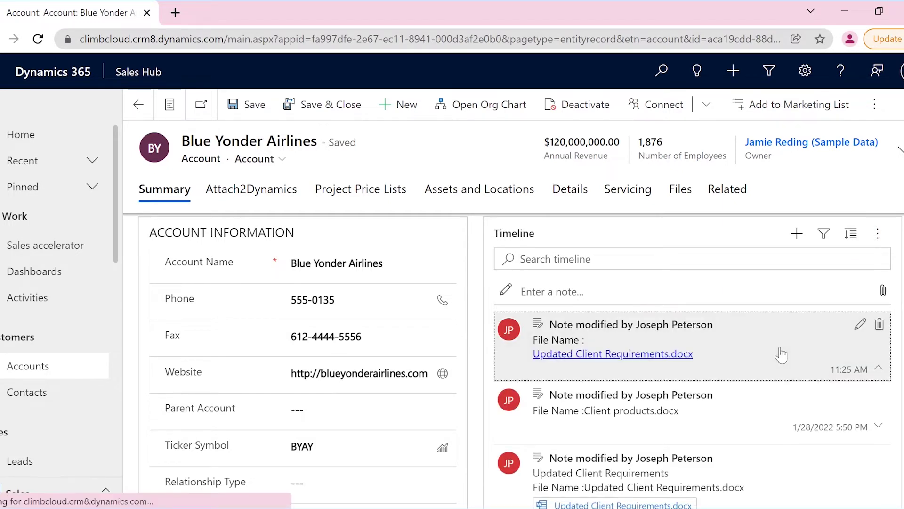
# - Open Updated Client Requirements.docx in Word from the note, then close it
pyautogui.click(644, 354)
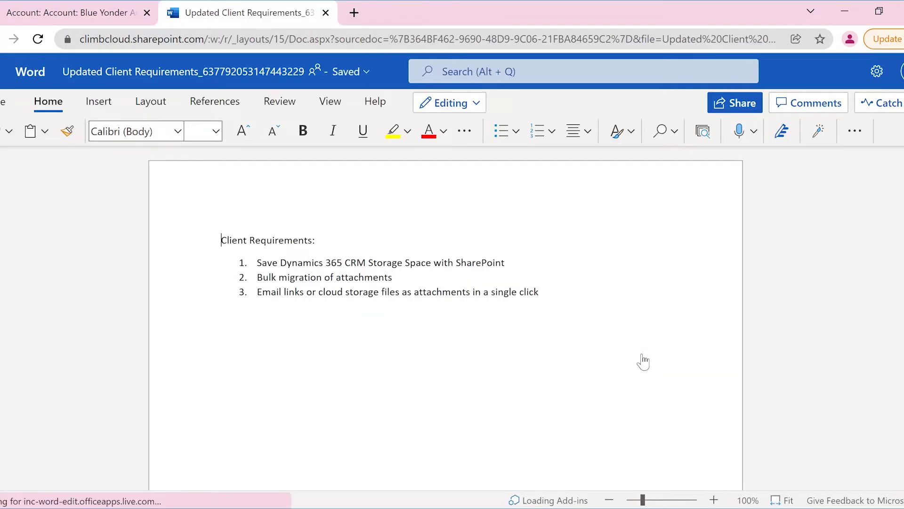
pyautogui.click(325, 13)
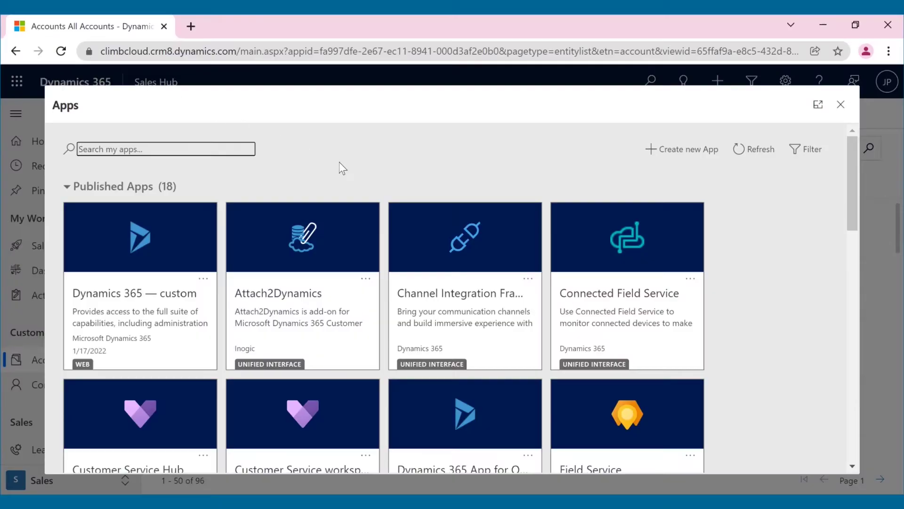
# - Select Blue Yonder Airlines in All Accounts and open its Attach2Dynamics documents
pyautogui.scroll(-10, 471, 226)
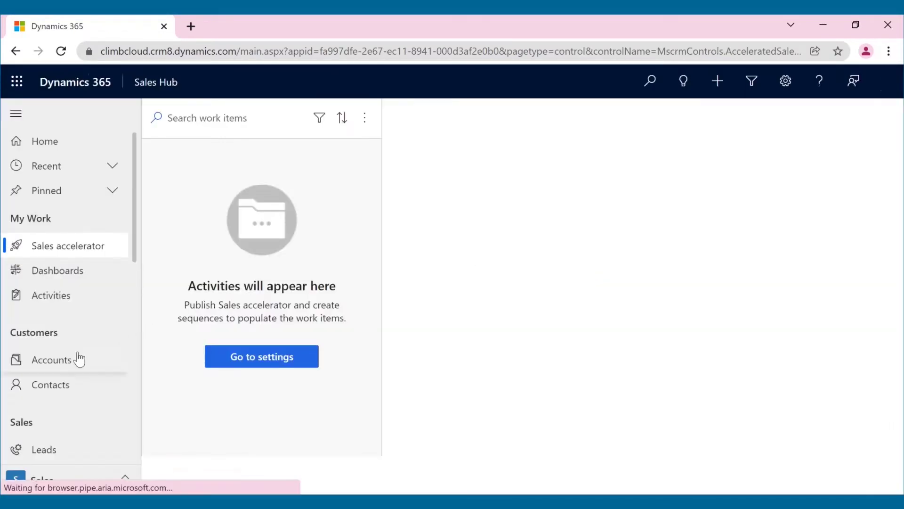
pyautogui.click(72, 359)
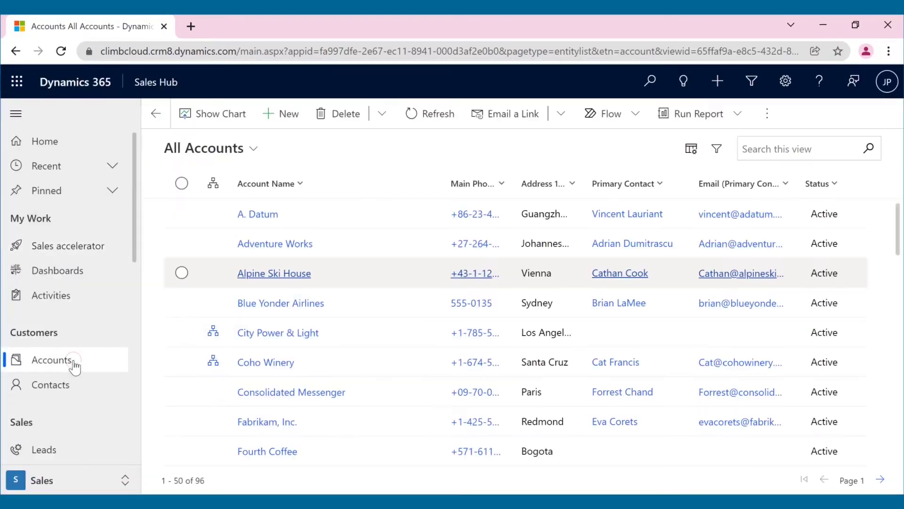
pyautogui.click(182, 303)
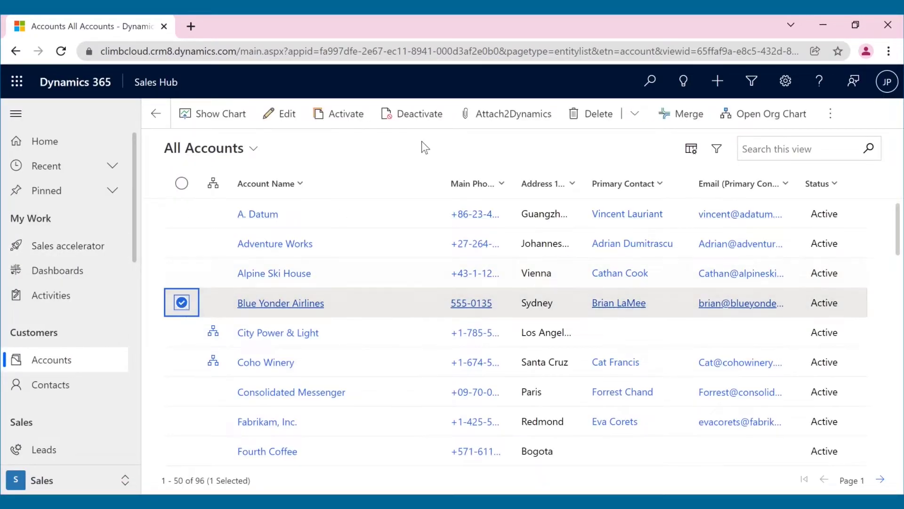
pyautogui.click(477, 121)
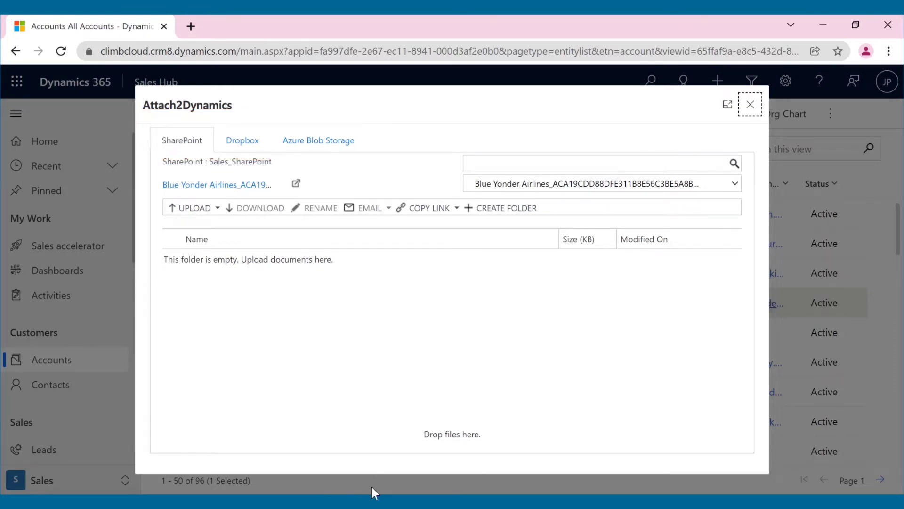
# - Upload 4060MSFT_Inogic_VID_STB2.pdf from the Desktop into the account's SharePoint folder
pyautogui.press('super+e')
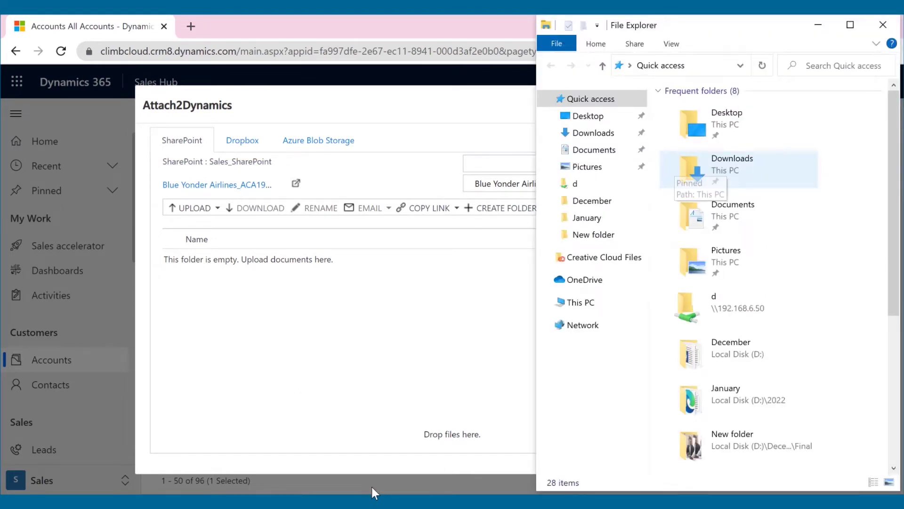
pyautogui.click(584, 116)
pyautogui.moveTo(680, 135); pyautogui.dragTo(222, 337)
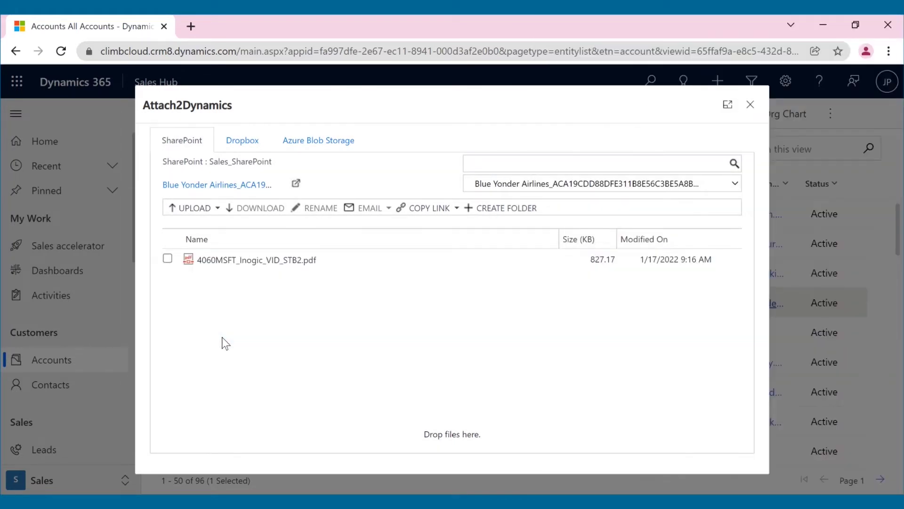
# - Create a new folder named 'Client Documents'
pyautogui.click(473, 210)
pyautogui.write('Client Documents')
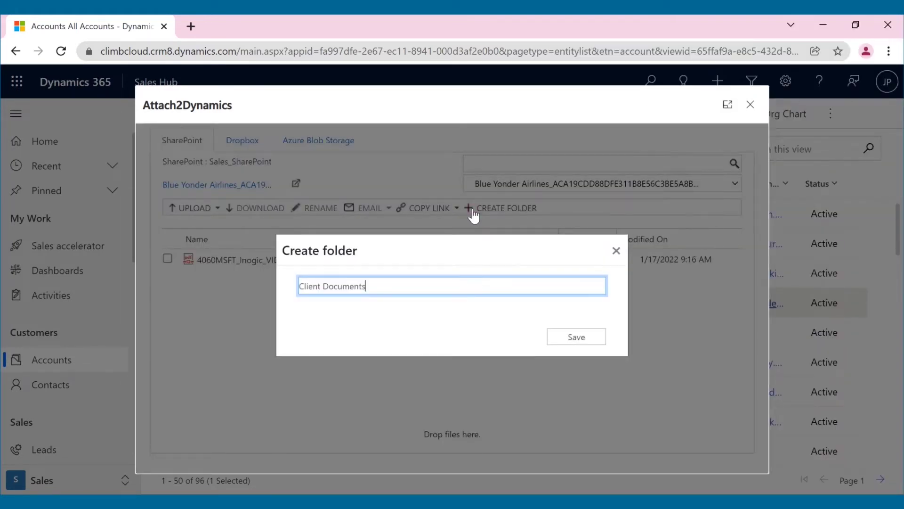
pyautogui.click(577, 337)
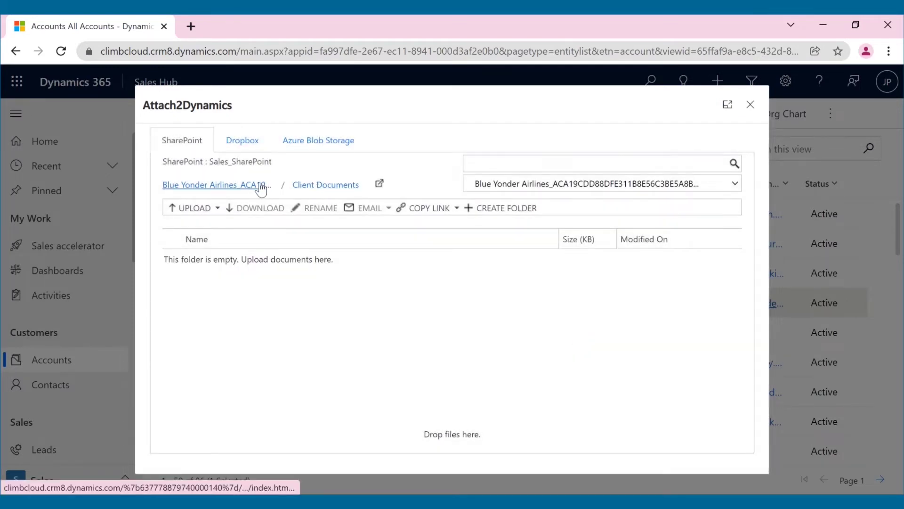
# - Go back to the Blue Yonder Airlines folder and download 4060MSFT_Inogic_VID_STB2.pdf
pyautogui.click(260, 185)
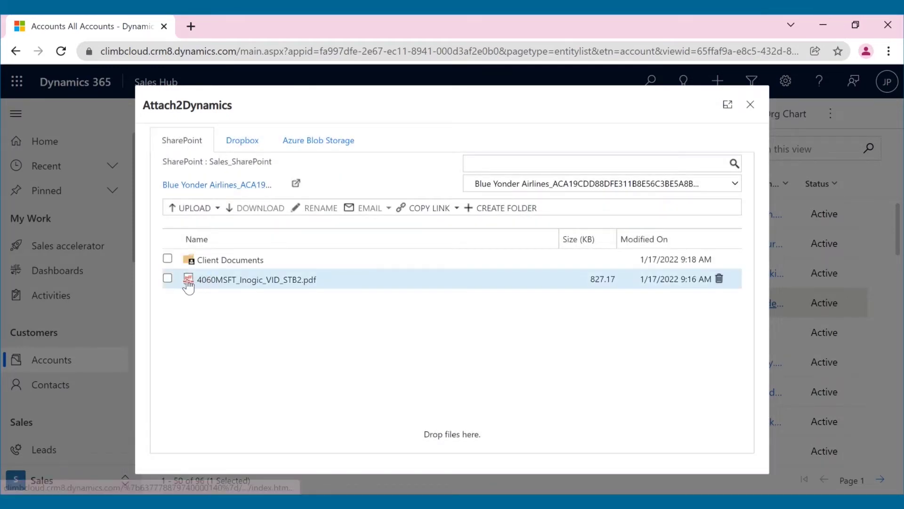
pyautogui.click(167, 279)
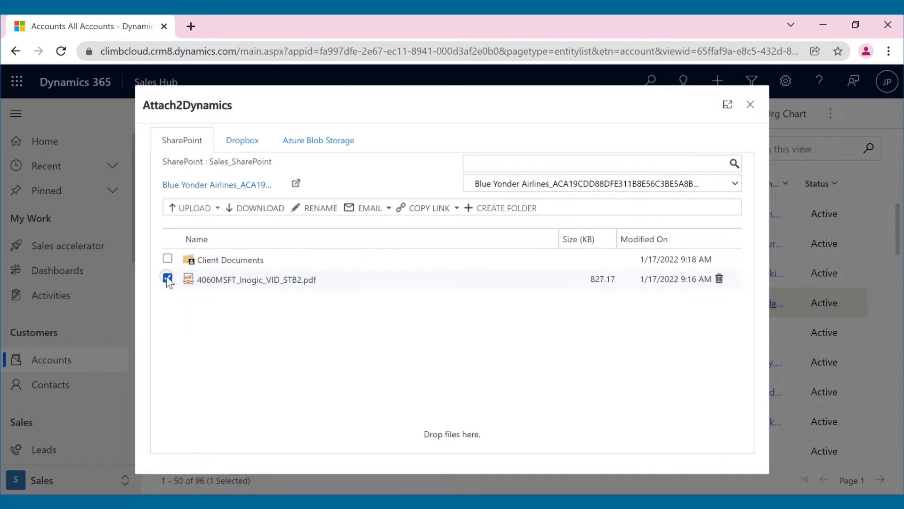
pyautogui.click(245, 209)
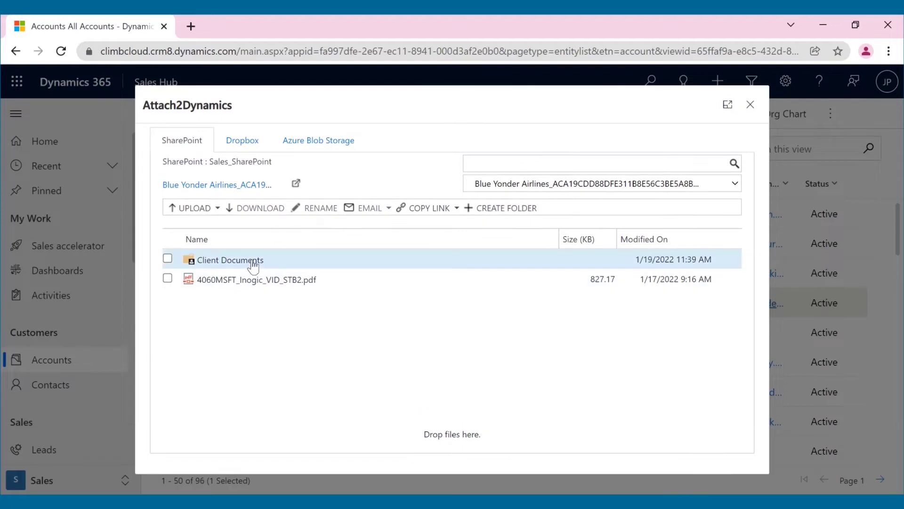
pyautogui.click(296, 185)
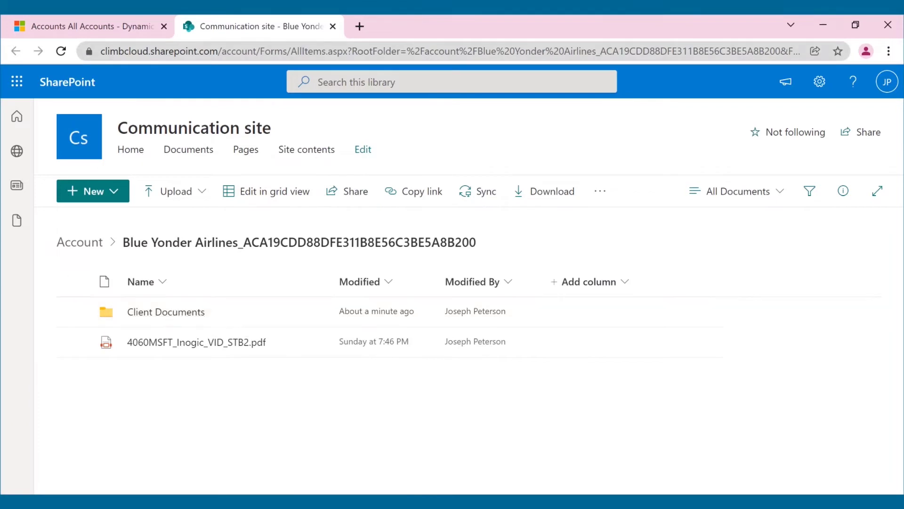
pyautogui.click(136, 31)
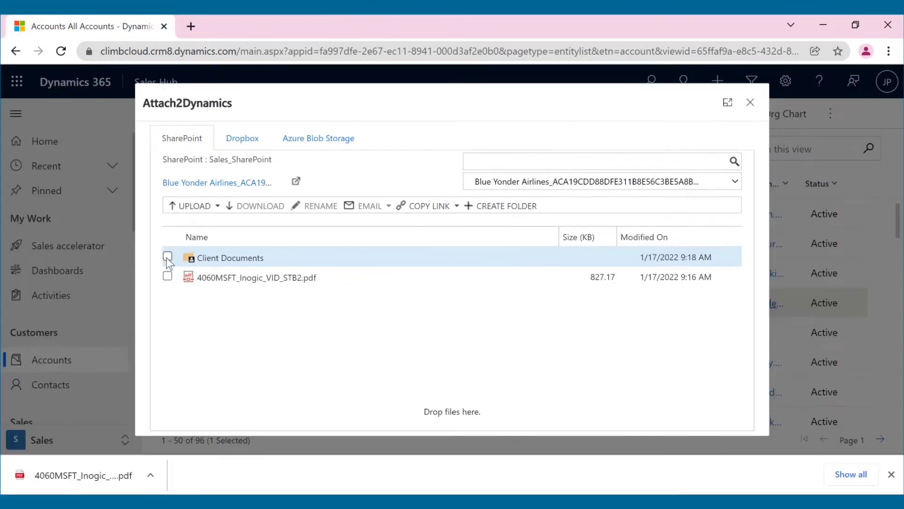
# - Rename Client Documents to 'Client Attachments' and verify the new name in SharePoint
pyautogui.click(166, 257)
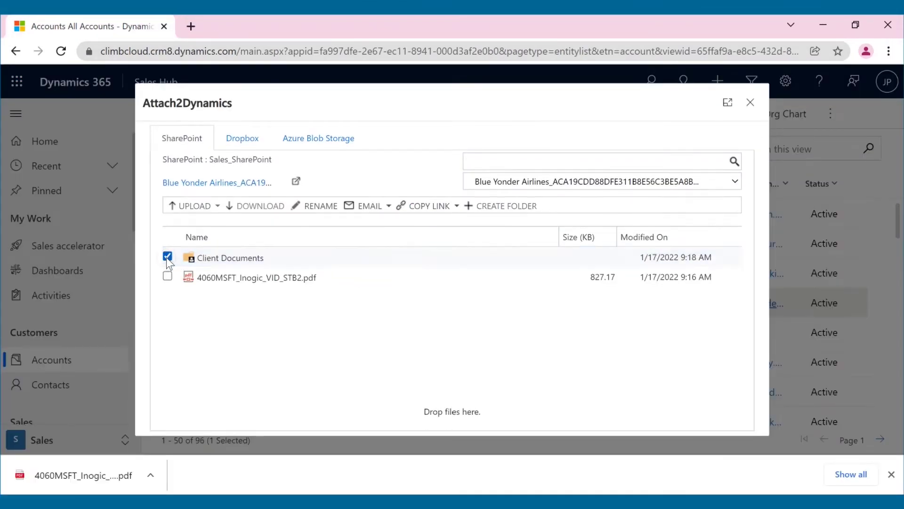
pyautogui.click(299, 208)
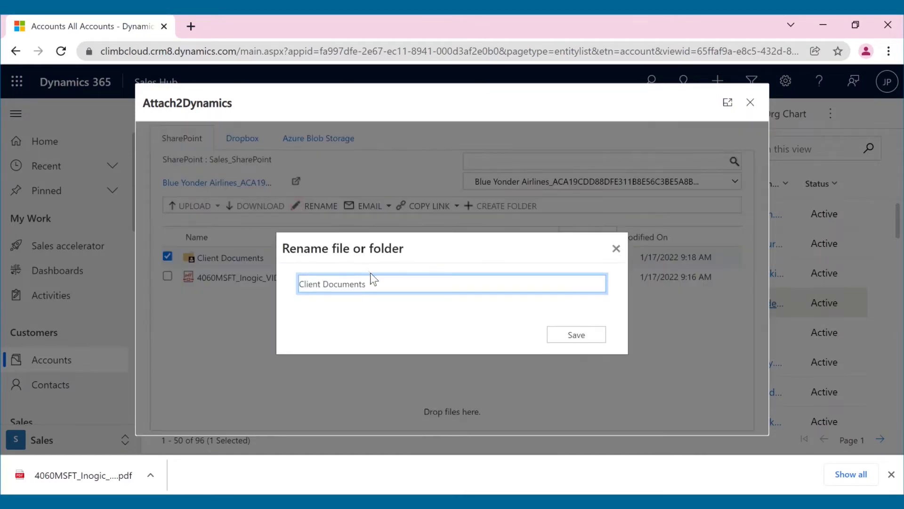
pyautogui.click(563, 336)
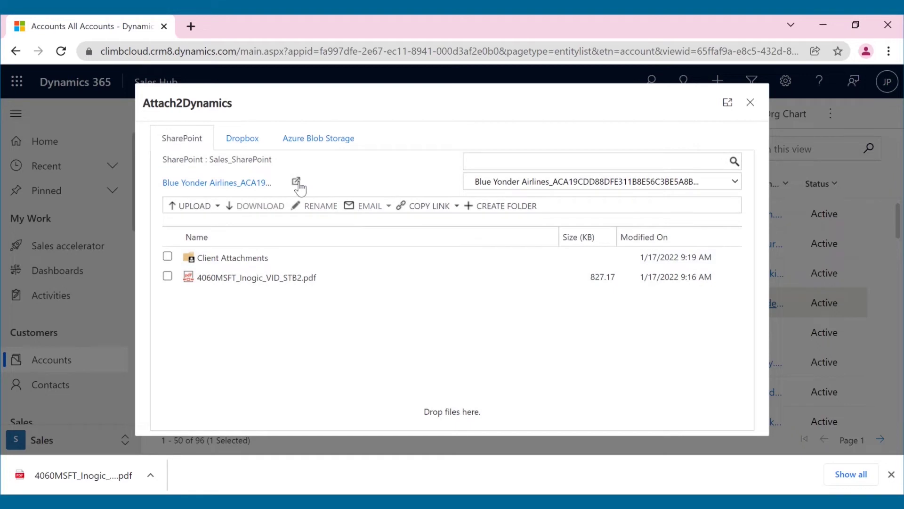
pyautogui.click(297, 184)
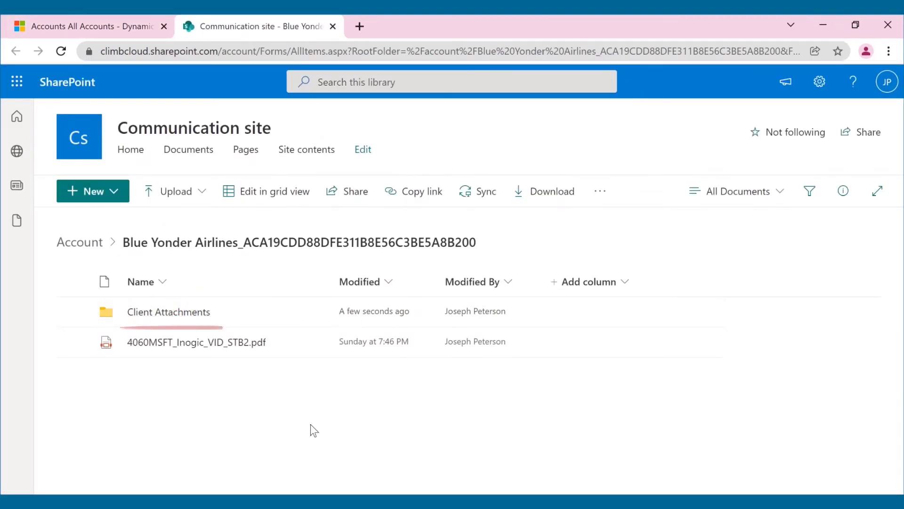
pyautogui.click(333, 26)
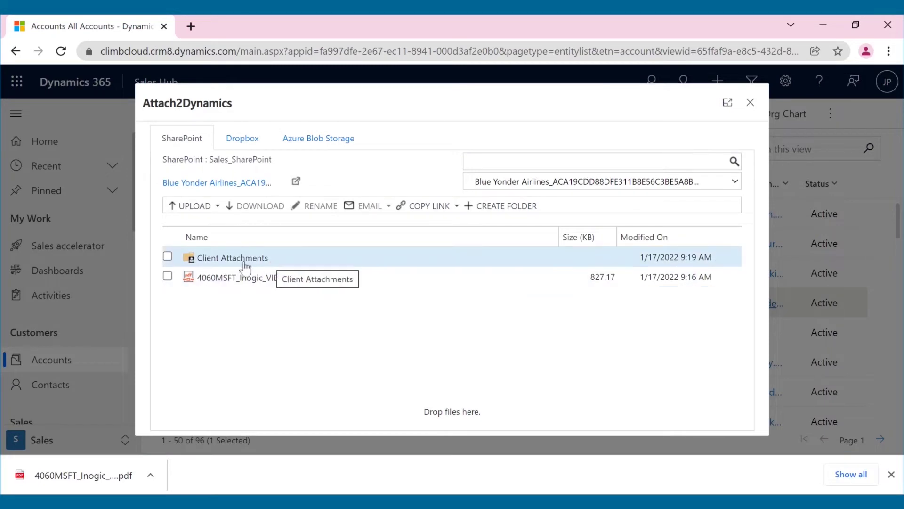
# - Email the PDF as a link with the subject 'Required Documents' and send it
pyautogui.click(167, 276)
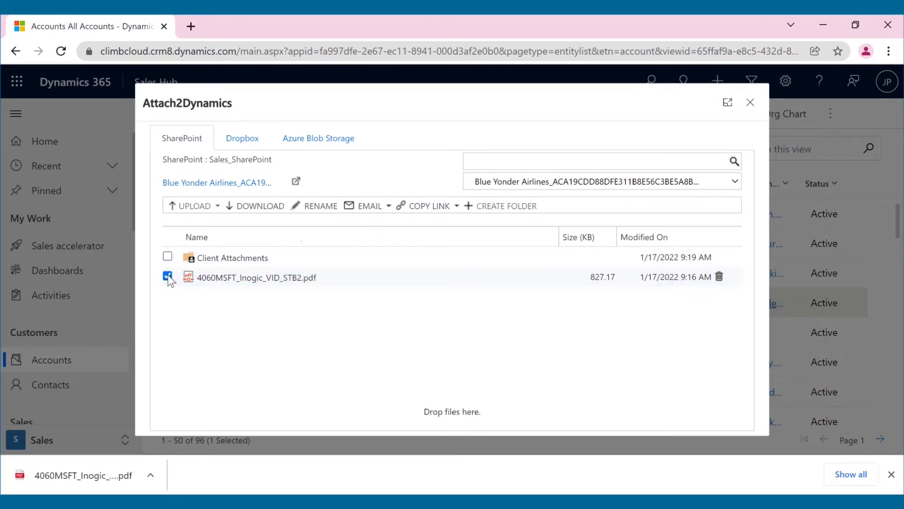
pyautogui.click(388, 207)
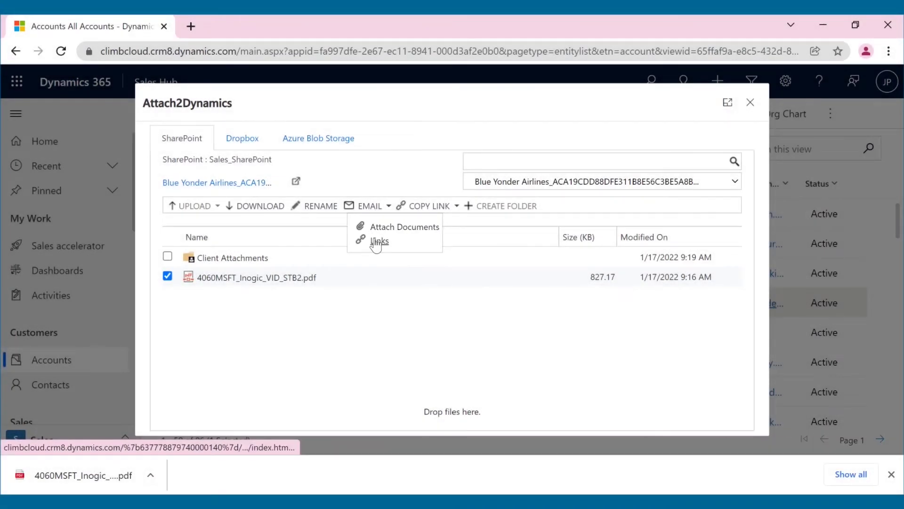
pyautogui.click(376, 242)
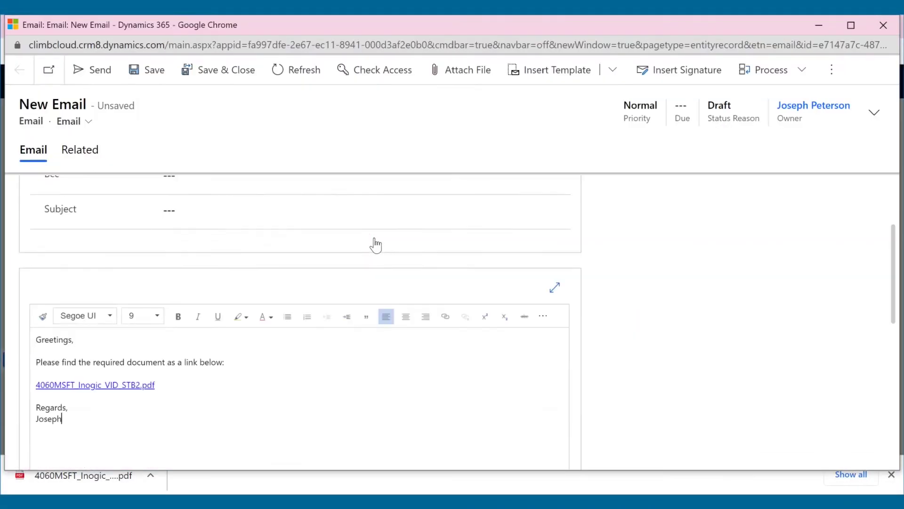
pyautogui.write('Required Documents')
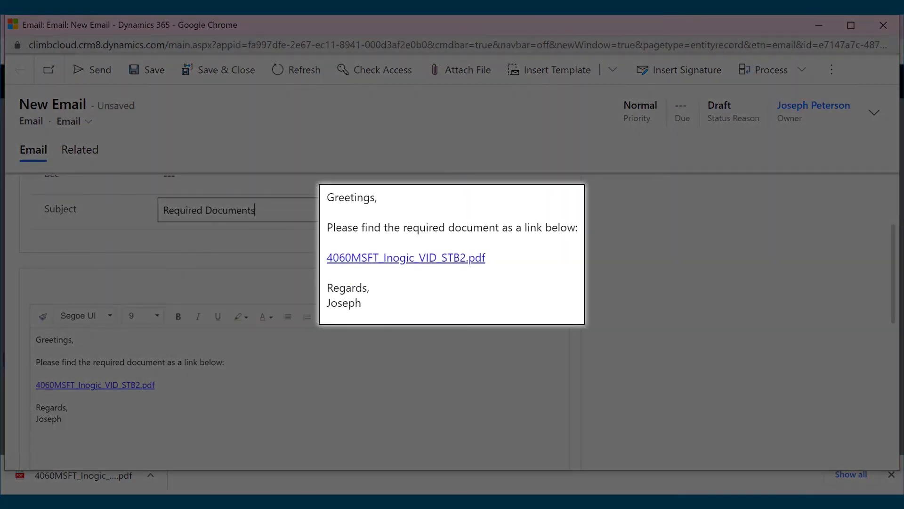
pyautogui.scroll(3, 301, 235)
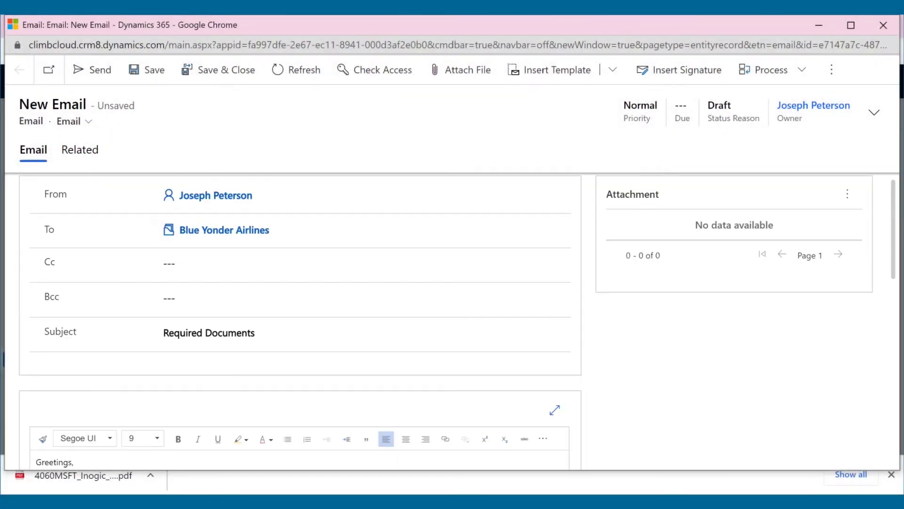
pyautogui.click(89, 70)
# - Send a new email with 4060MSFT_Inogic_VID_STB2.pdf attached as a document
pyautogui.click(387, 207)
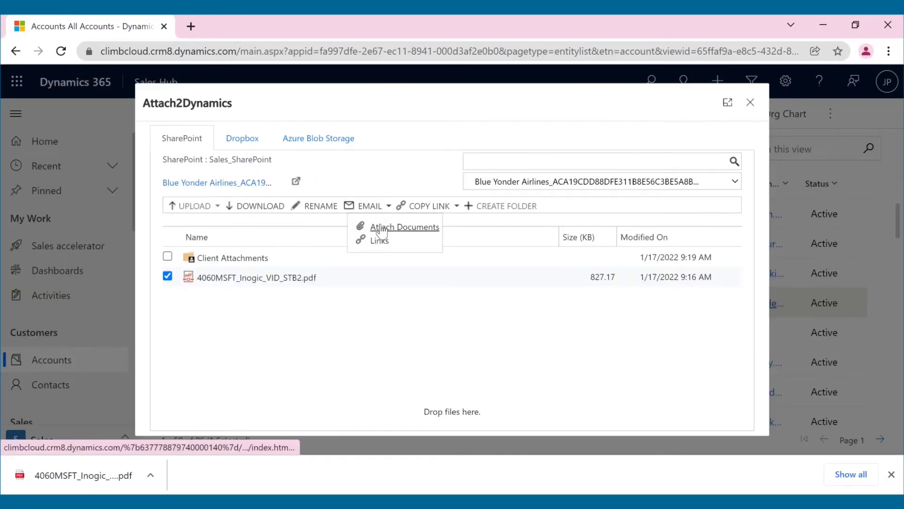
pyautogui.click(380, 225)
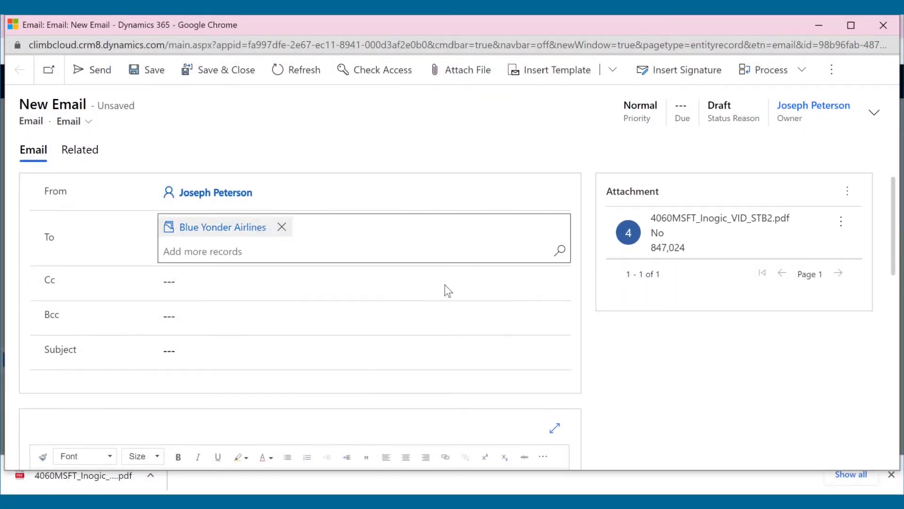
pyautogui.click(90, 69)
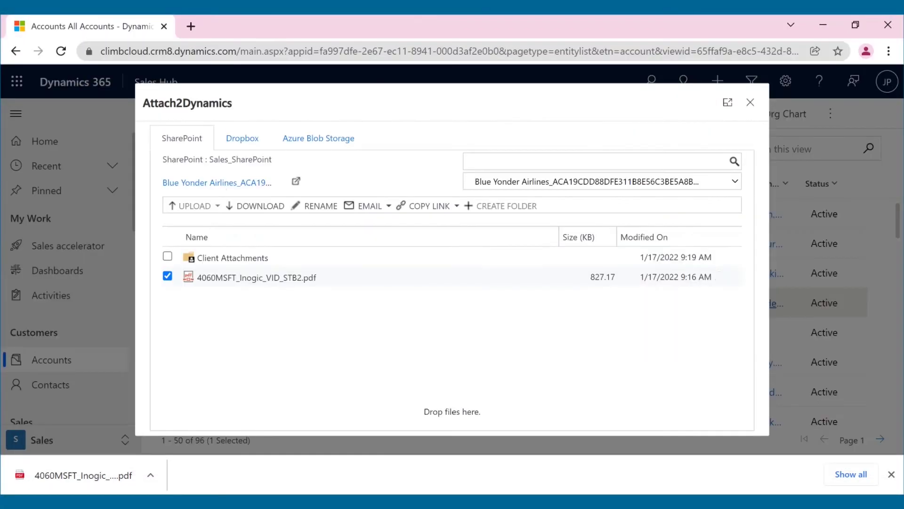
# - Copy an editable sharing link to the storyboard PDF
pyautogui.click(416, 208)
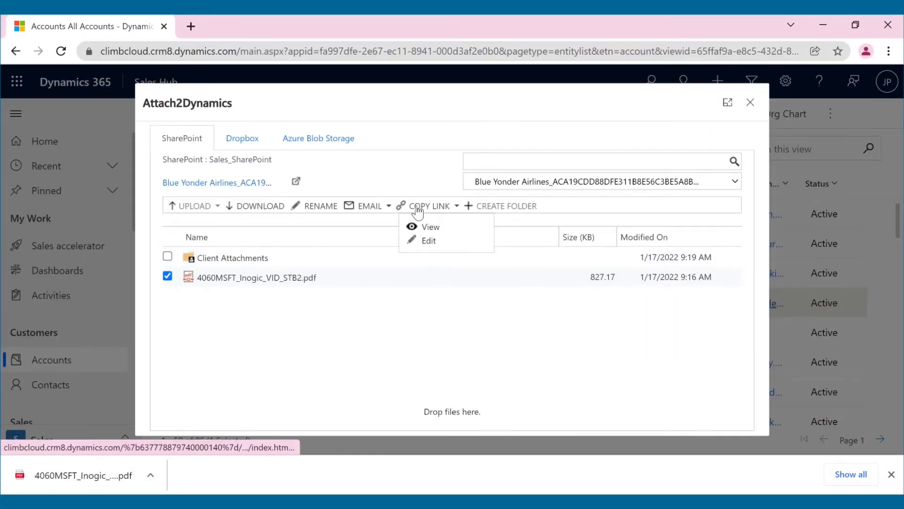
pyautogui.click(429, 242)
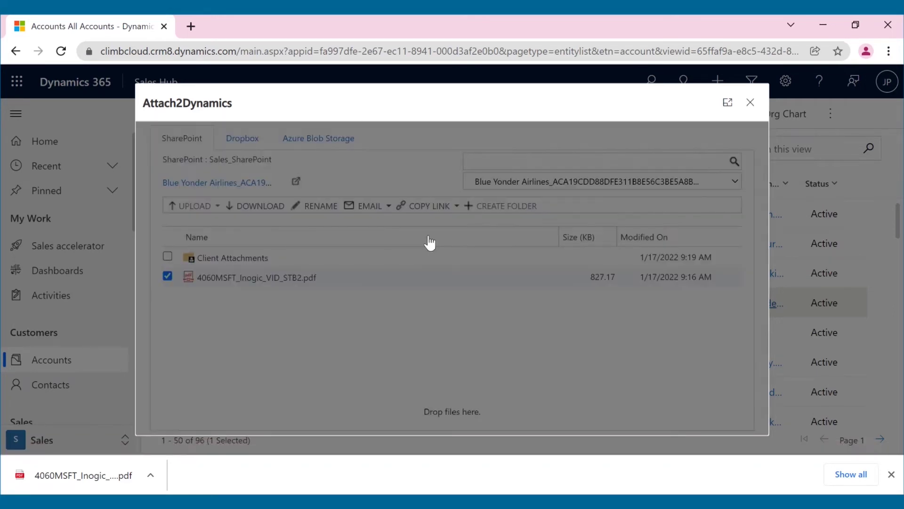
pyautogui.click(576, 334)
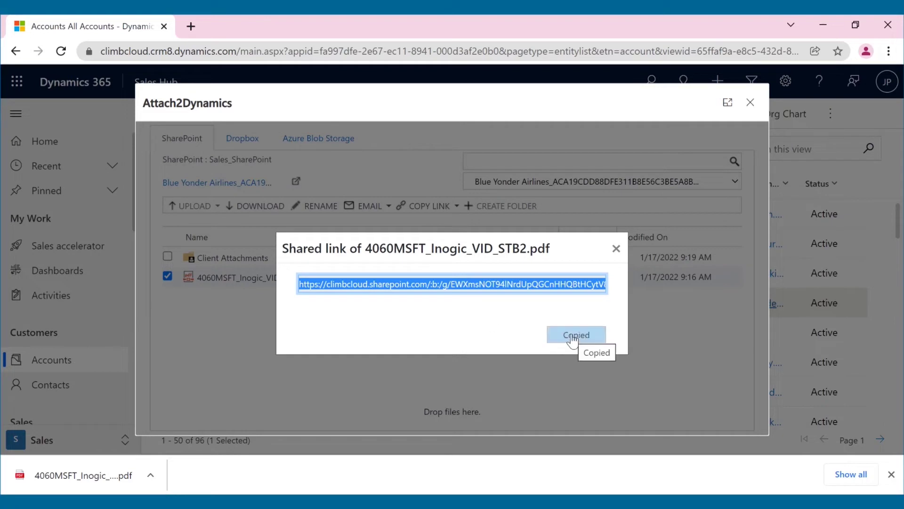
# - Load the copied link in a new tab to confirm the PDF opens in SharePoint, then return to Dynamics
pyautogui.click(197, 27)
pyautogui.hotkey('ctrl', 'v')
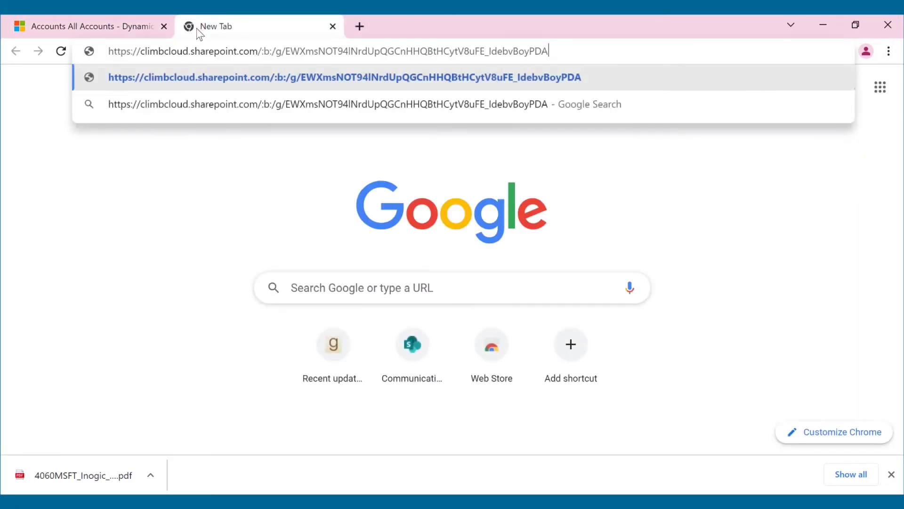
pyautogui.press('Return')
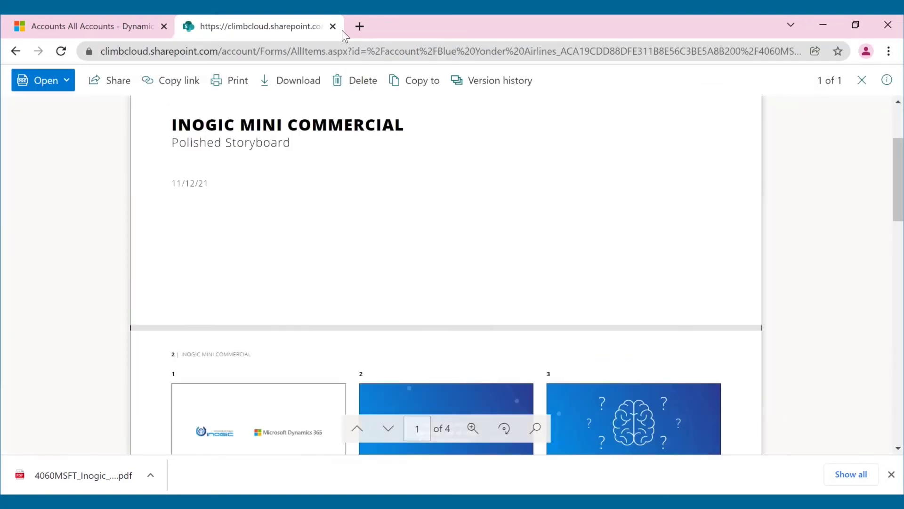
pyautogui.click(332, 27)
pyautogui.press('Escape')
pyautogui.click(168, 276)
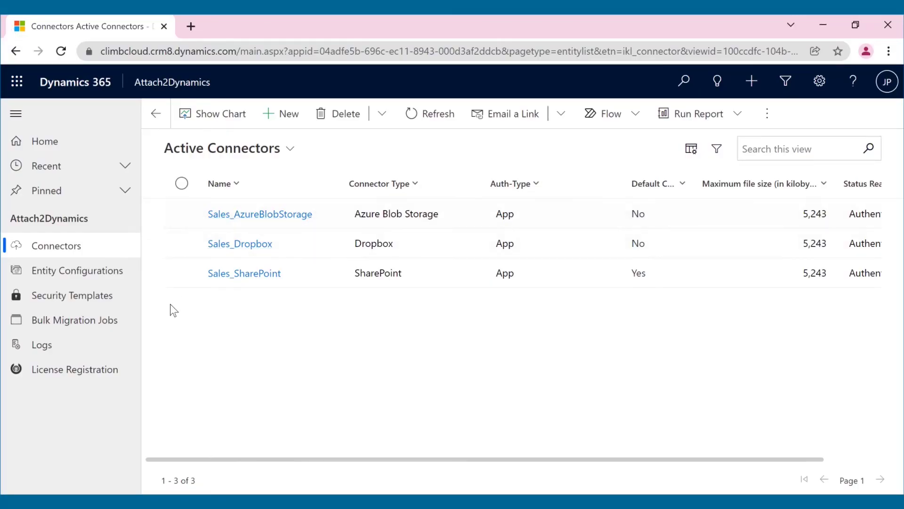
# - Create and save a new security template 'User level access' using the Sales_SharePoint connector
pyautogui.click(104, 309)
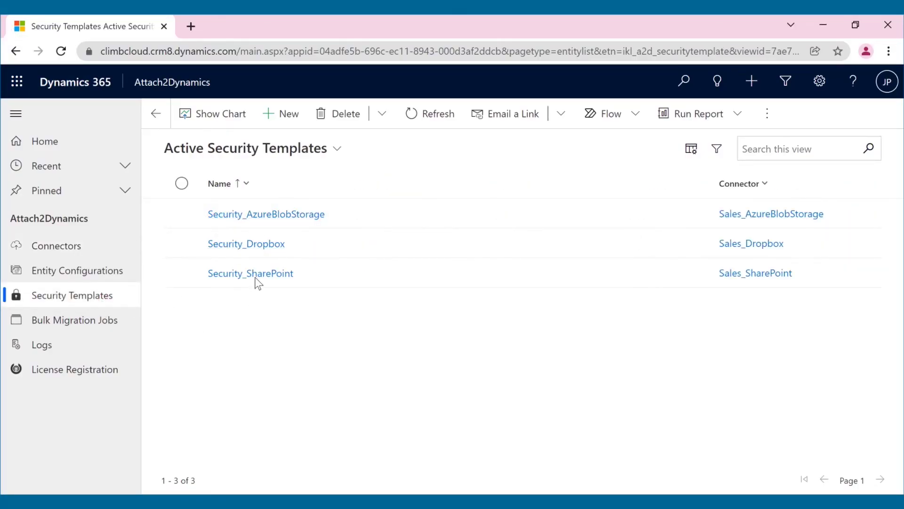
pyautogui.click(268, 115)
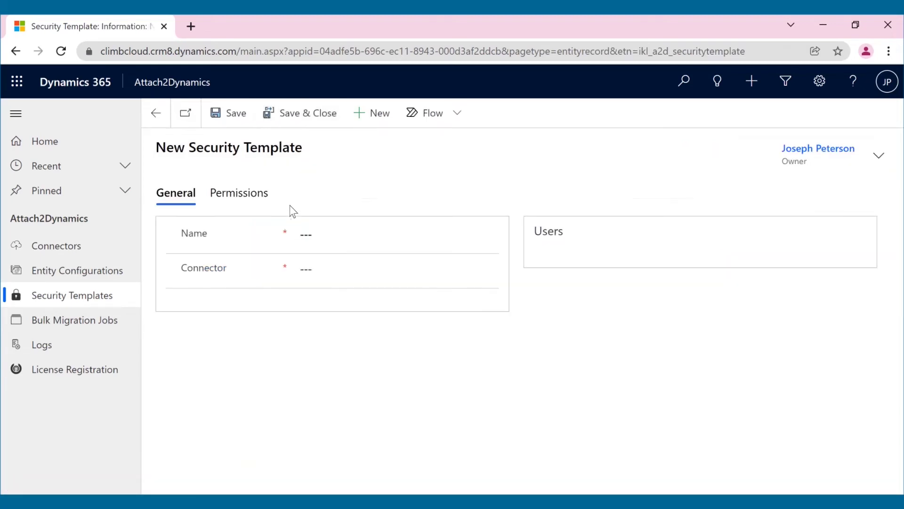
pyautogui.click(332, 264)
pyautogui.click(353, 321)
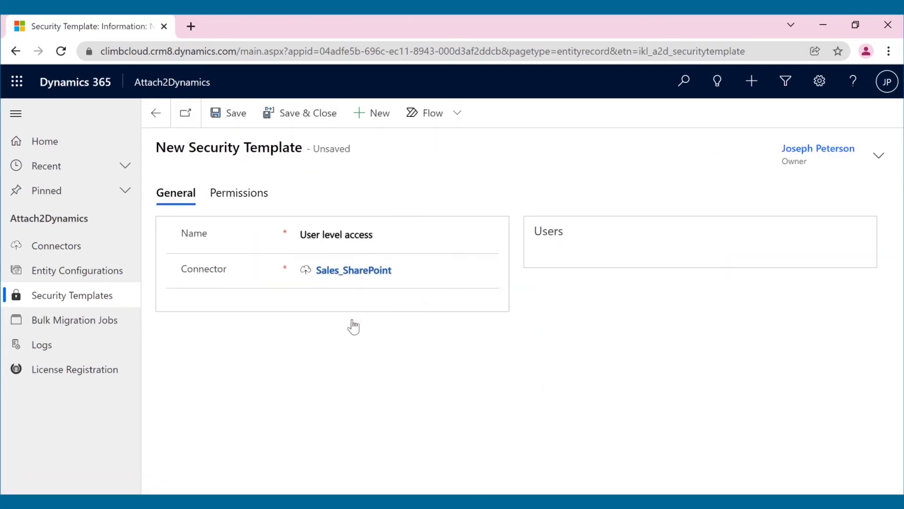
pyautogui.click(232, 124)
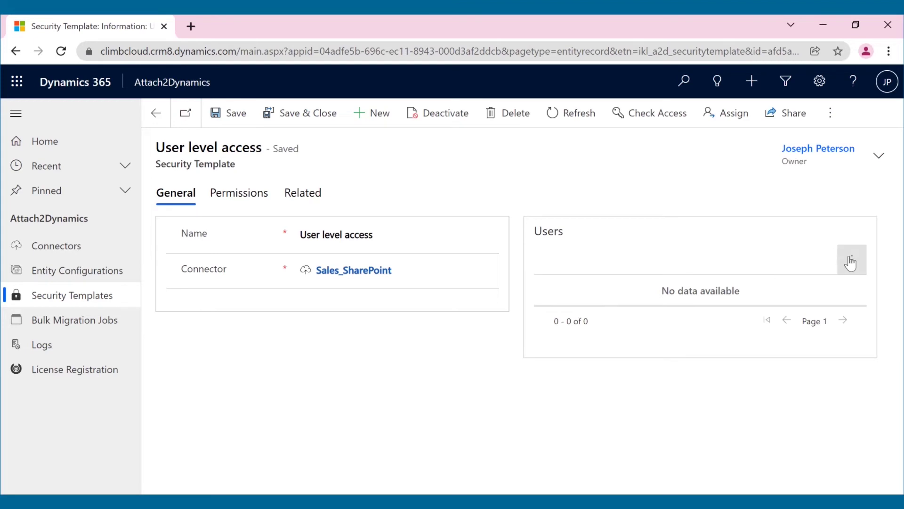
# - Add the restricted user to the template by searching for them by name
pyautogui.click(850, 262)
pyautogui.click(752, 299)
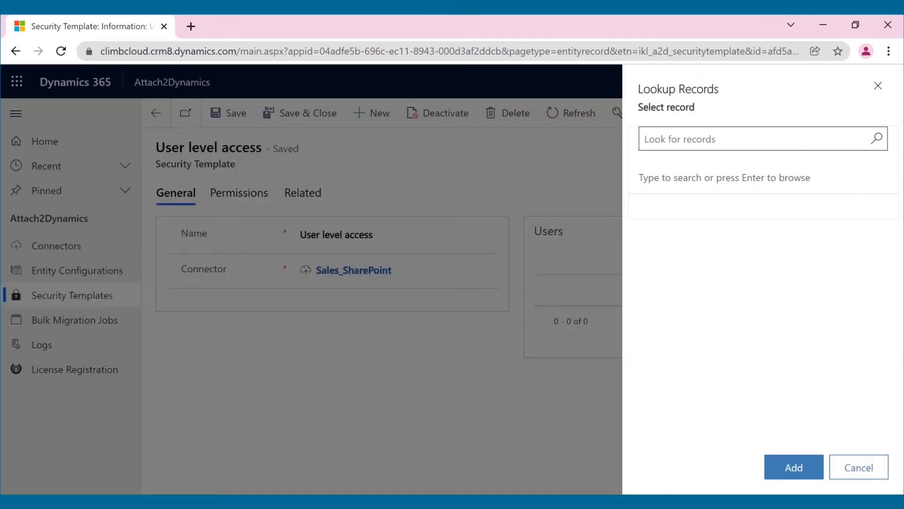
pyautogui.write('kate')
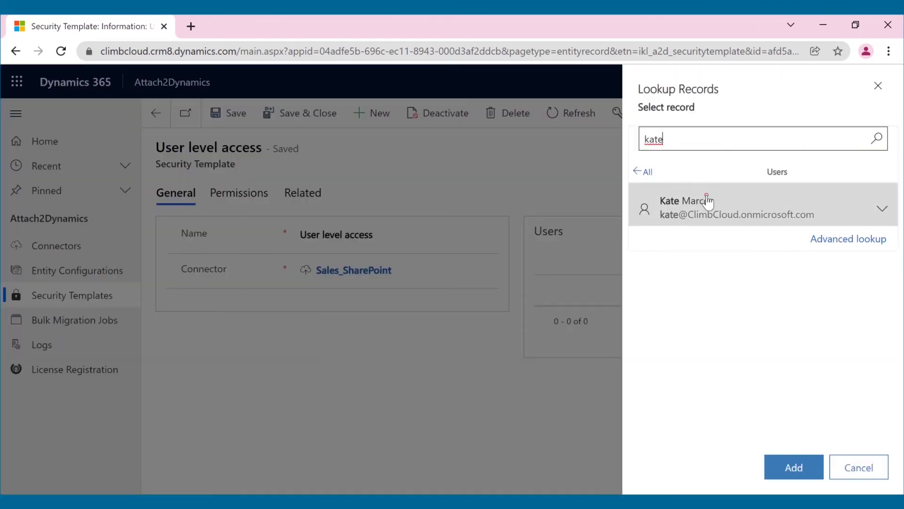
pyautogui.click(706, 200)
pyautogui.click(806, 471)
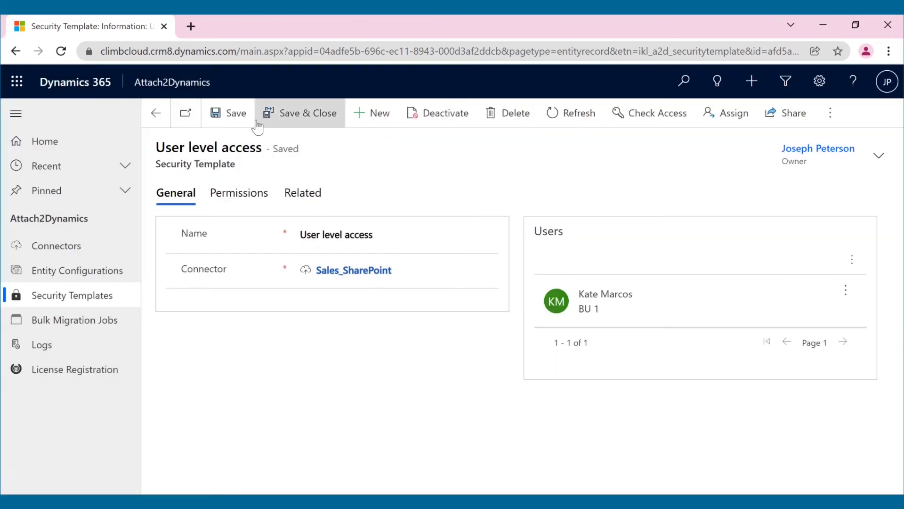
# - Allow download, create-folder and rename on the template's permissions, then save and close it
pyautogui.click(245, 209)
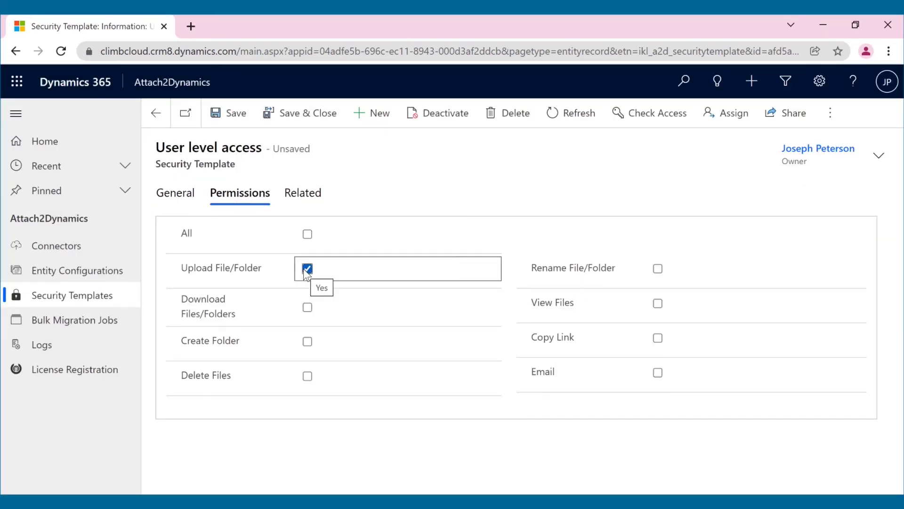
pyautogui.click(306, 307)
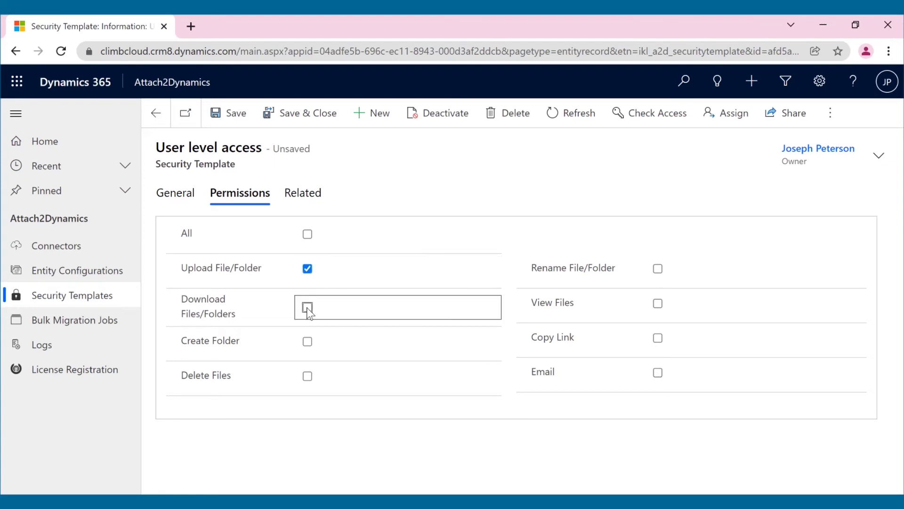
pyautogui.click(308, 341)
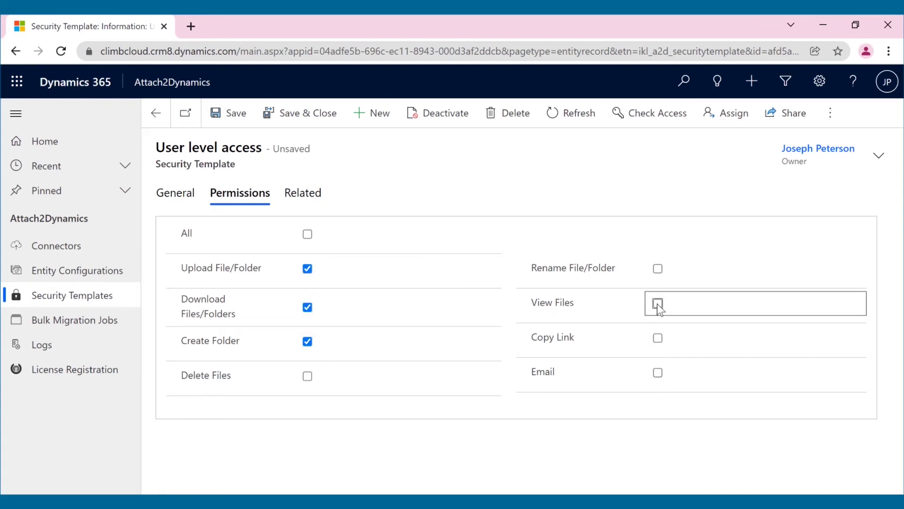
pyautogui.click(658, 269)
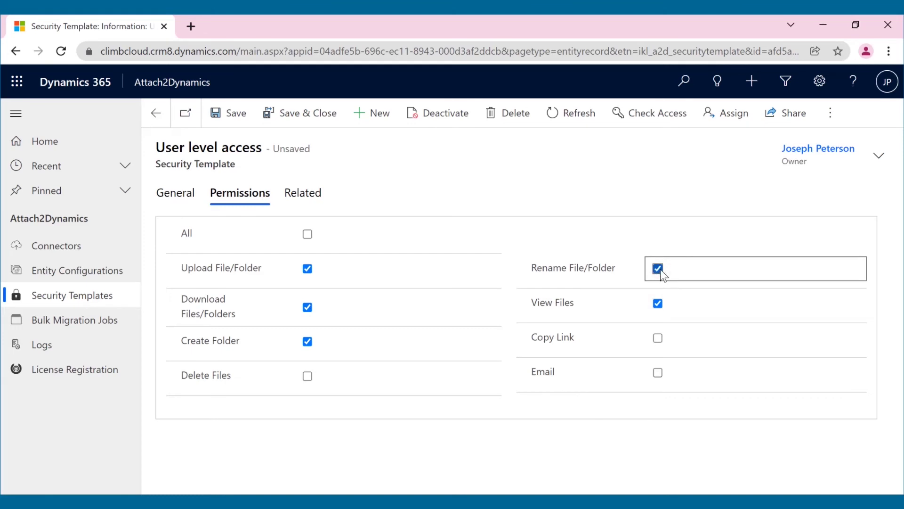
pyautogui.click(229, 113)
pyautogui.click(281, 115)
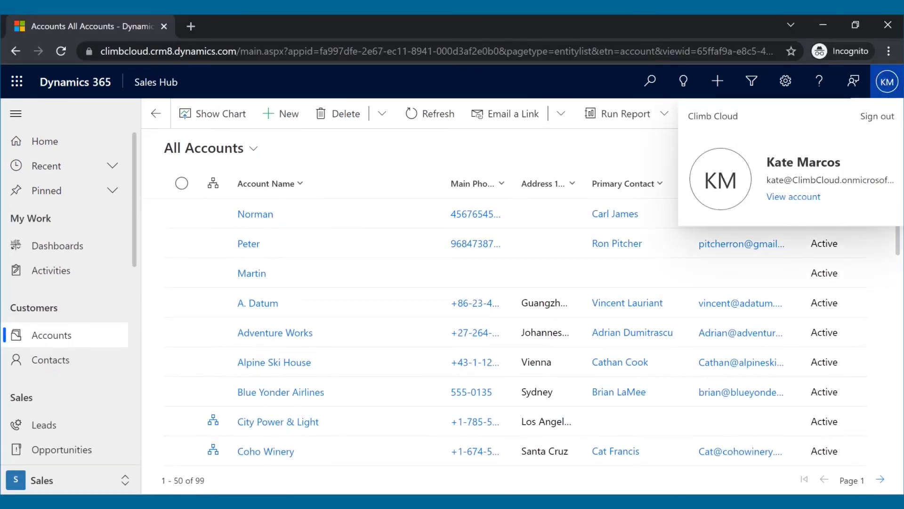
# - Open an account's Attach2Dynamics file manager as the restricted user to check its actions
pyautogui.click(394, 163)
pyautogui.click(182, 243)
pyautogui.click(514, 123)
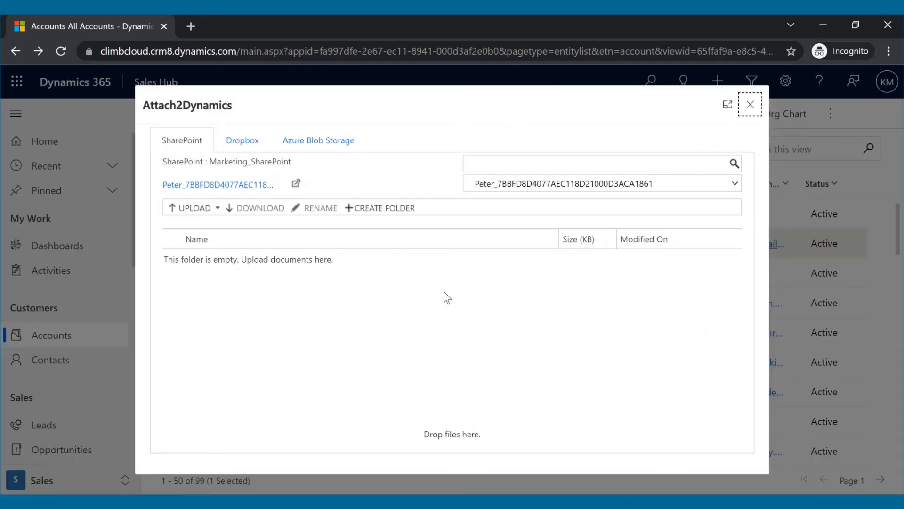